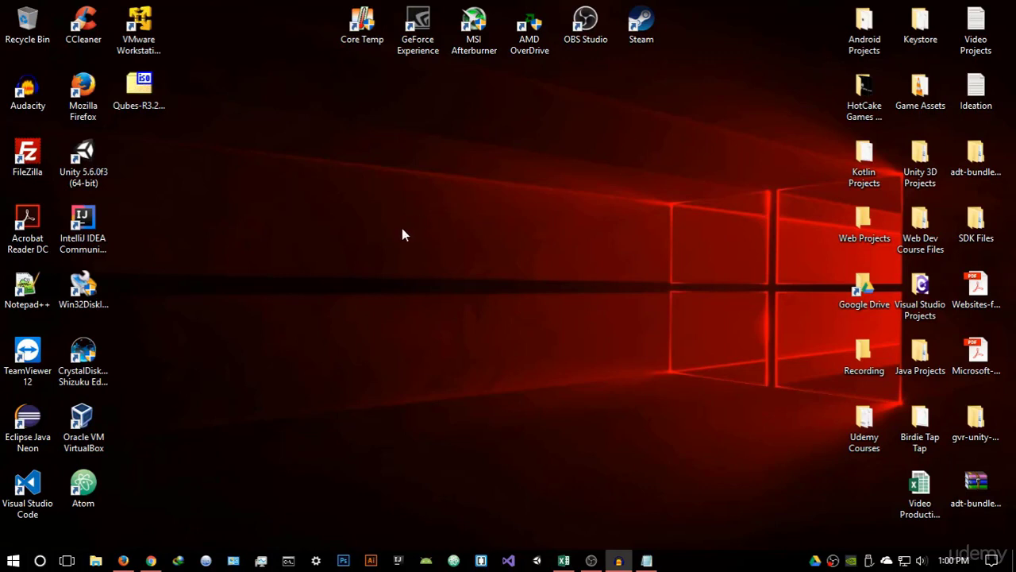
Switch to Firefox with the Qubes OS homepage open and highlight the site's web address
click(123, 560)
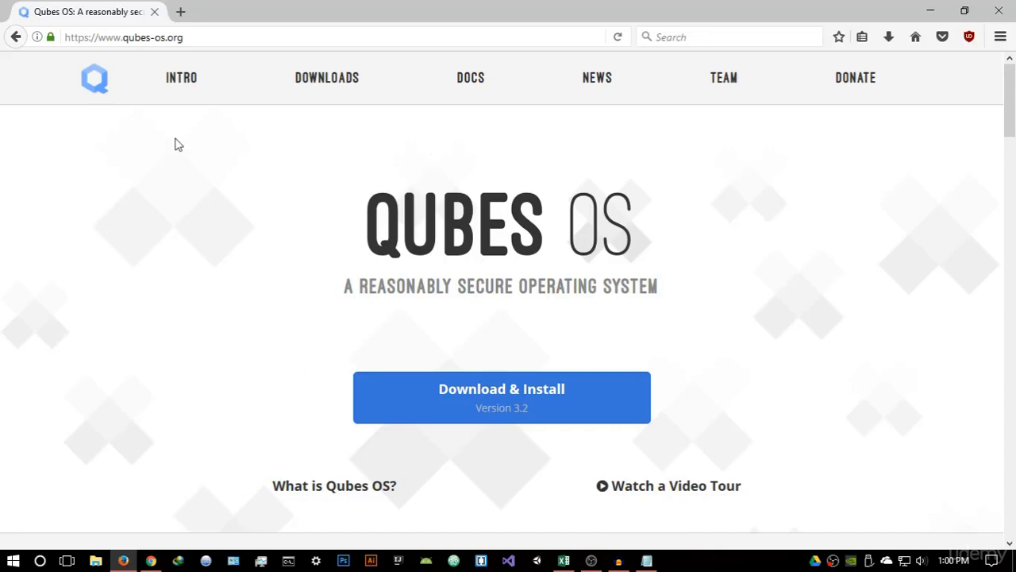
click(204, 39)
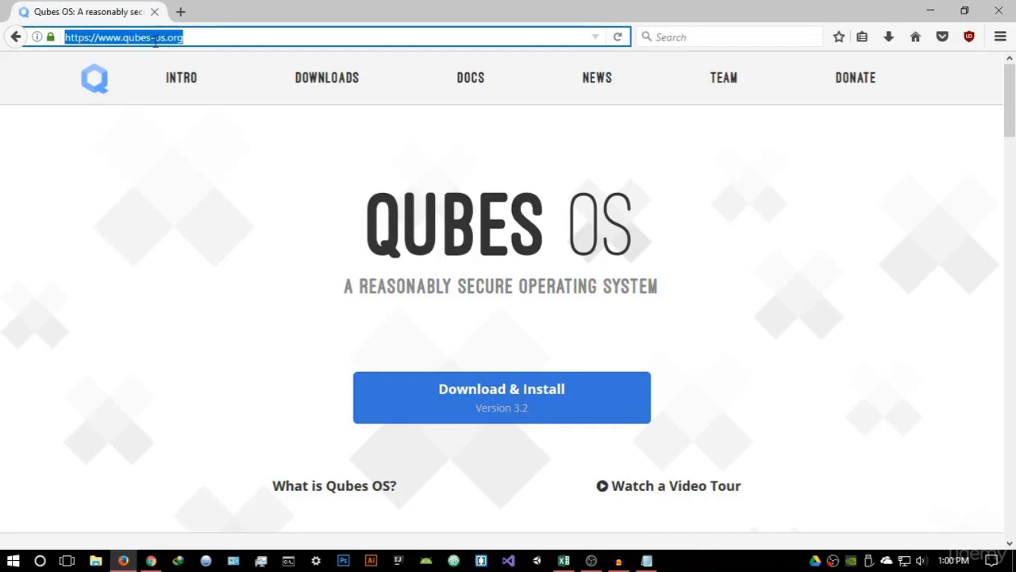
click(199, 89)
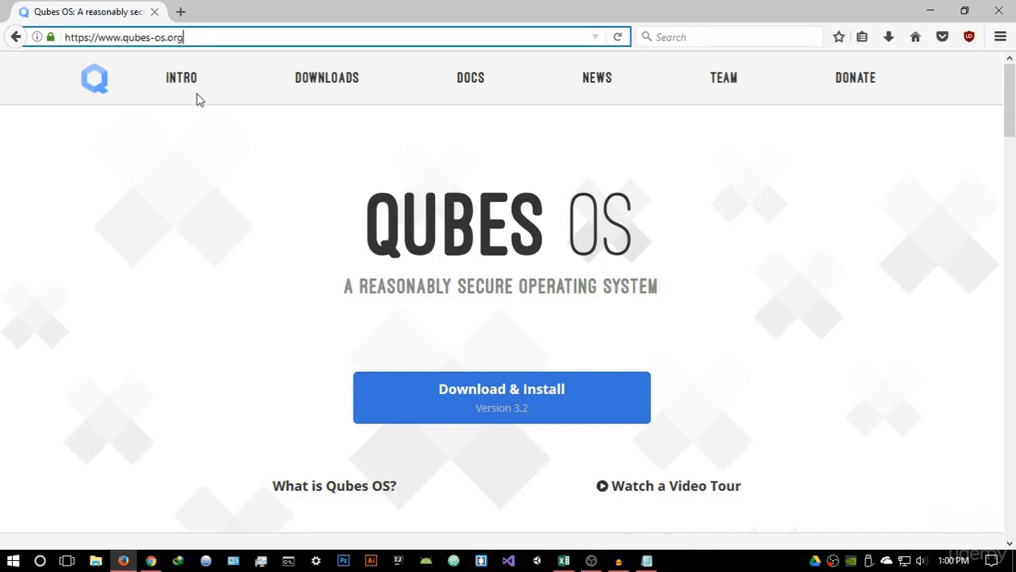
Search Google for "qubes os" in a new tab and open the official Qubes OS website from the results
key(ctrl+t)
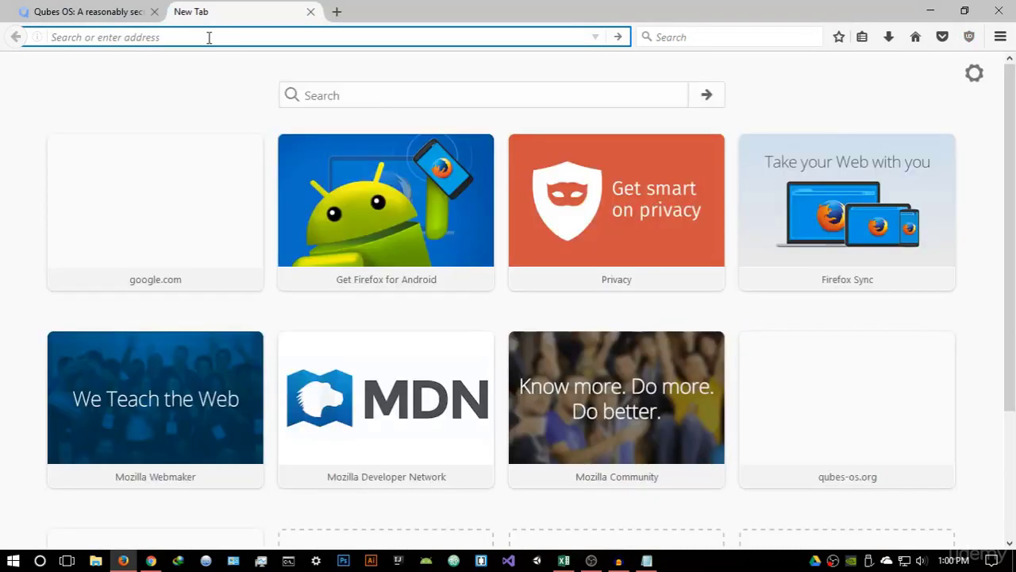
text(qubes os)
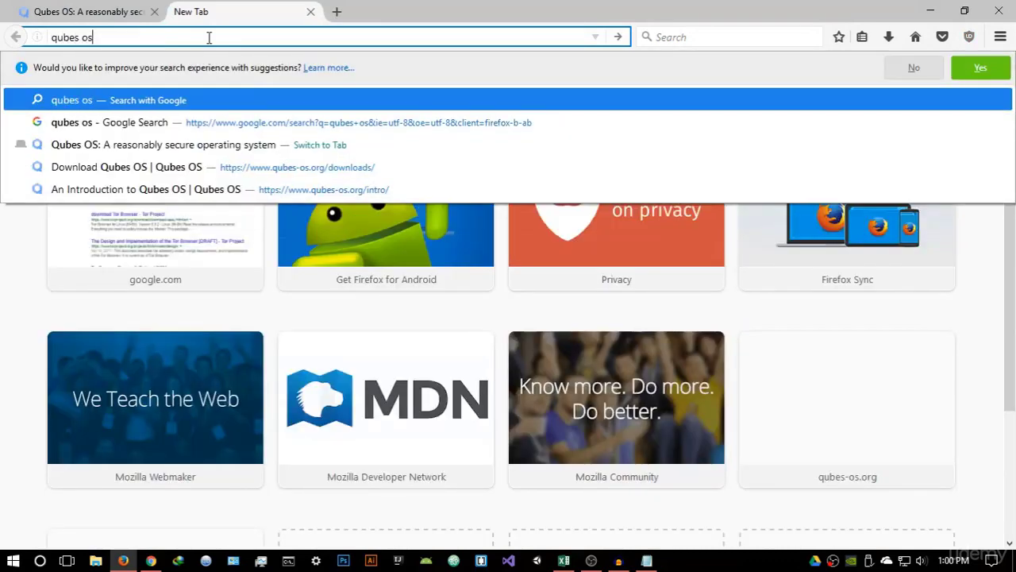
key(Return)
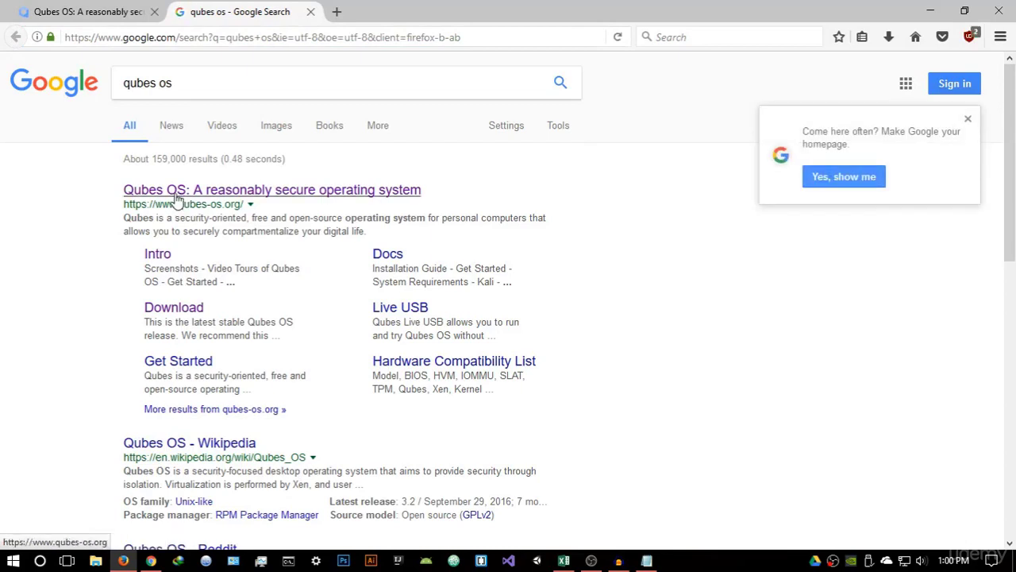
click(176, 197)
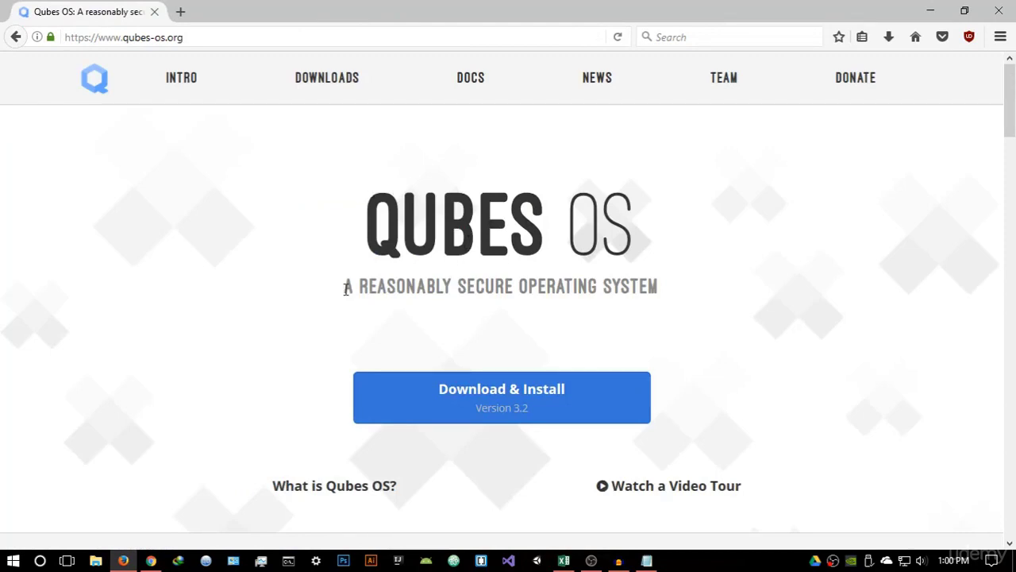
Highlight the tagline on the Qubes OS homepage and open the "What is Qubes OS?" page
drag(347, 289, 662, 313)
click(659, 319)
scroll(661, 321, down, 2)
scroll(573, 314, down, 2)
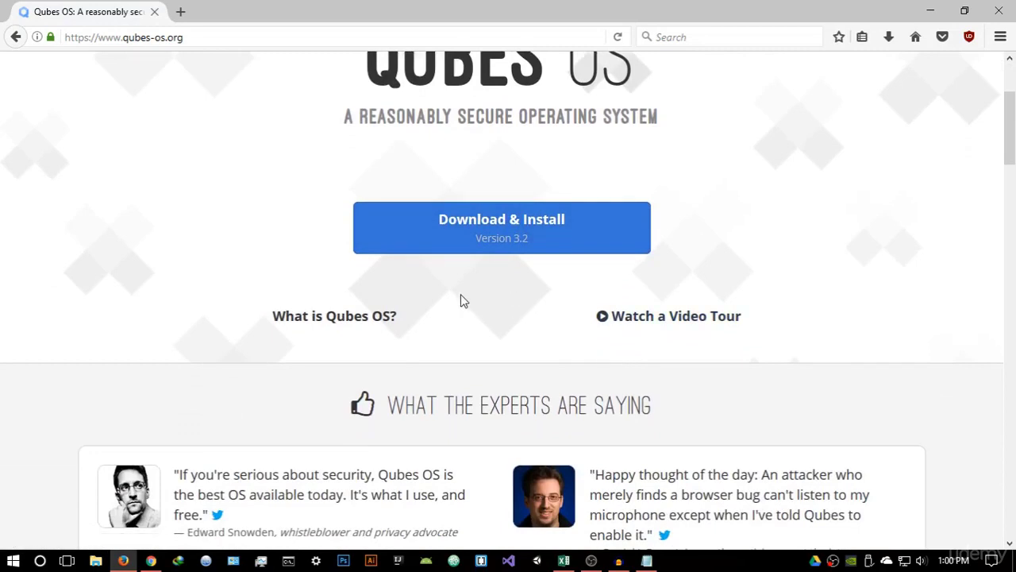
click(323, 318)
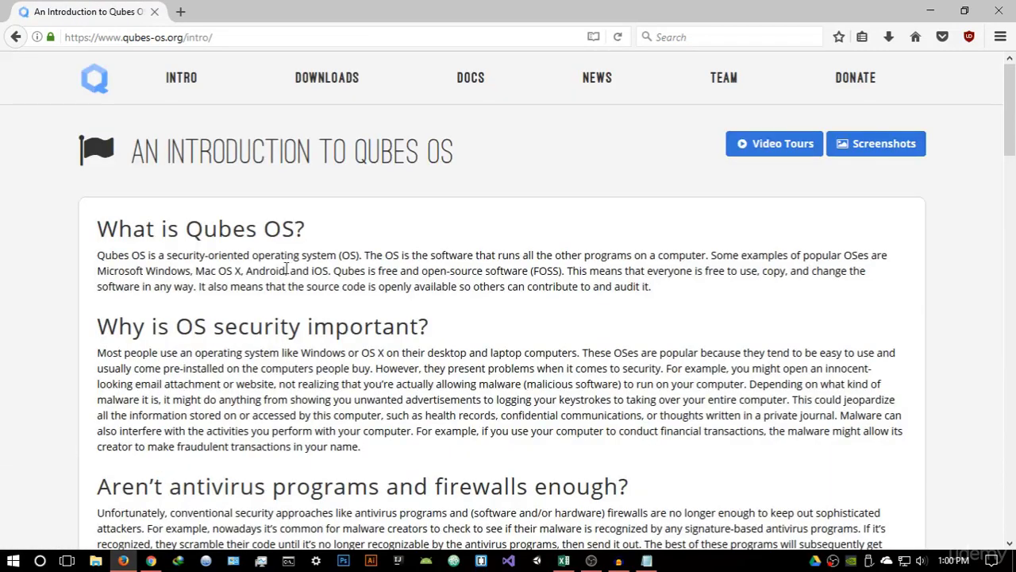
Highlight the opening words describing Qubes OS as a security-oriented operating system and return to the site's homepage
drag(99, 254, 344, 259)
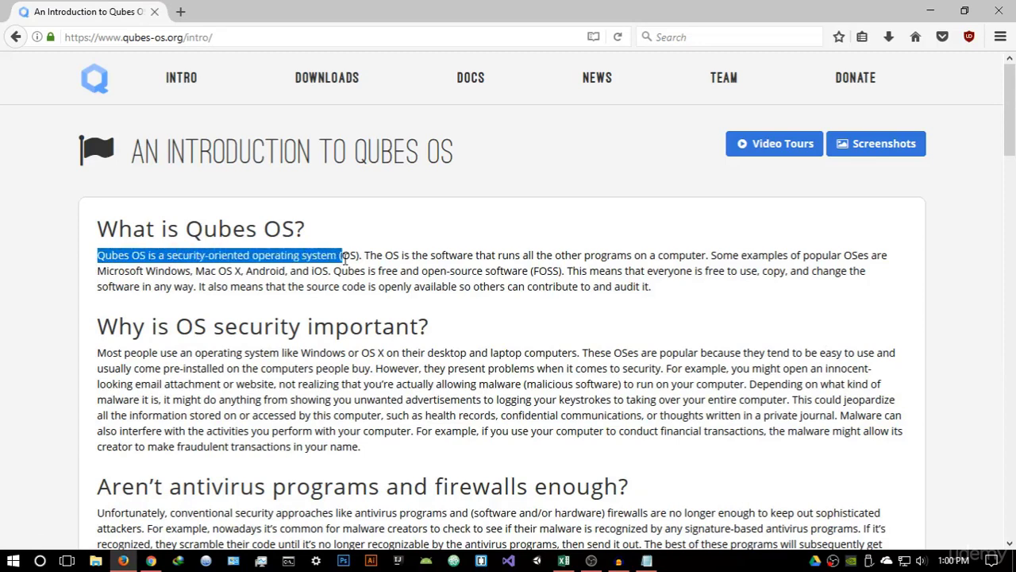
click(377, 248)
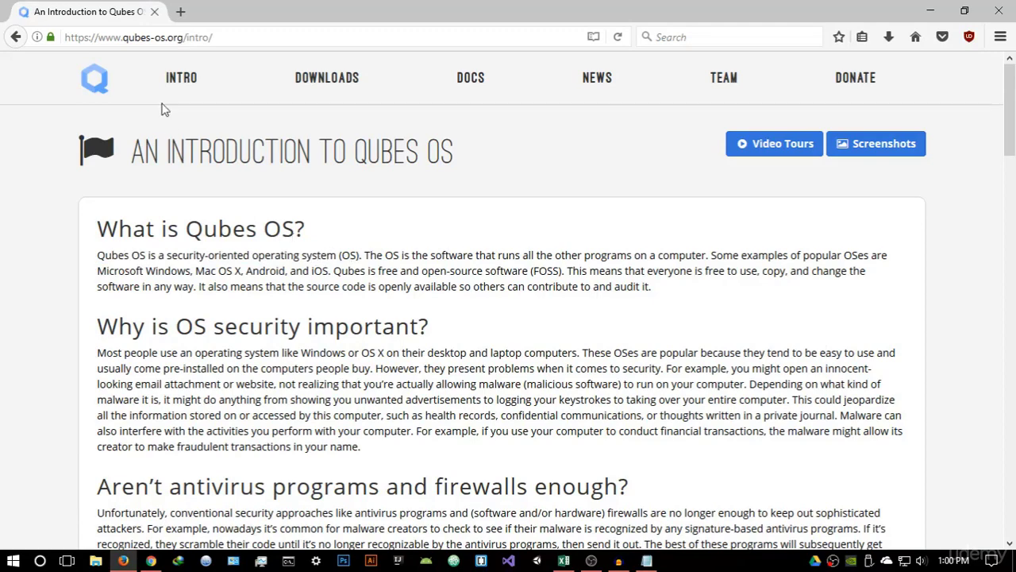
click(101, 84)
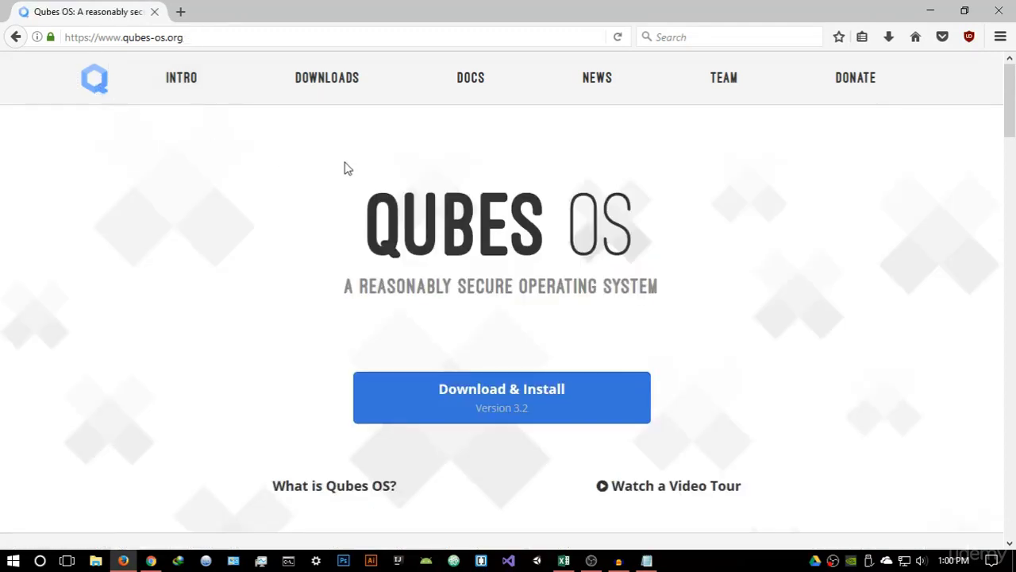
Open the Download & Install page from the homepage and go to the Qubes Release 3.2 section
scroll(347, 169, down, 5)
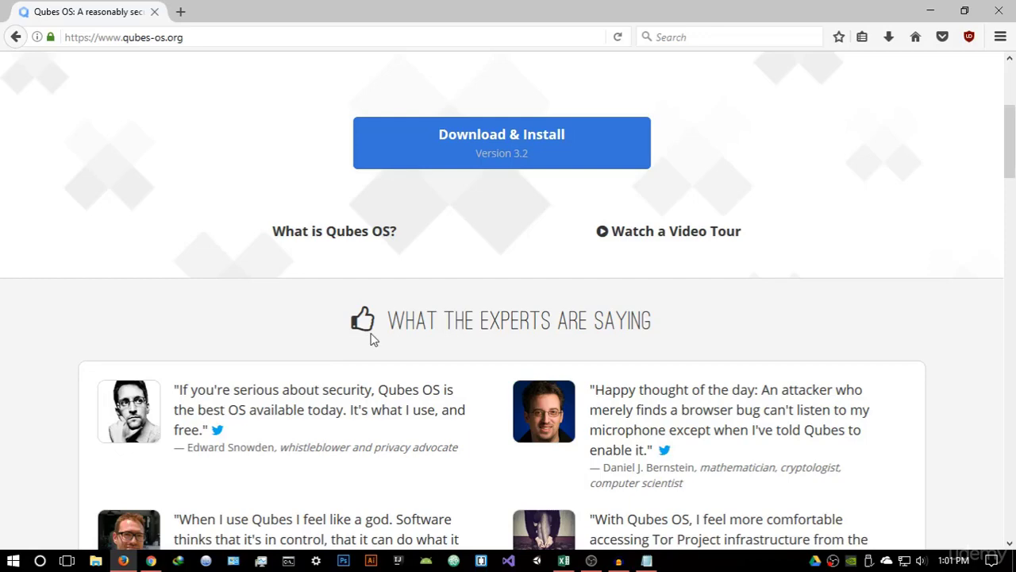
scroll(373, 339, up, 5)
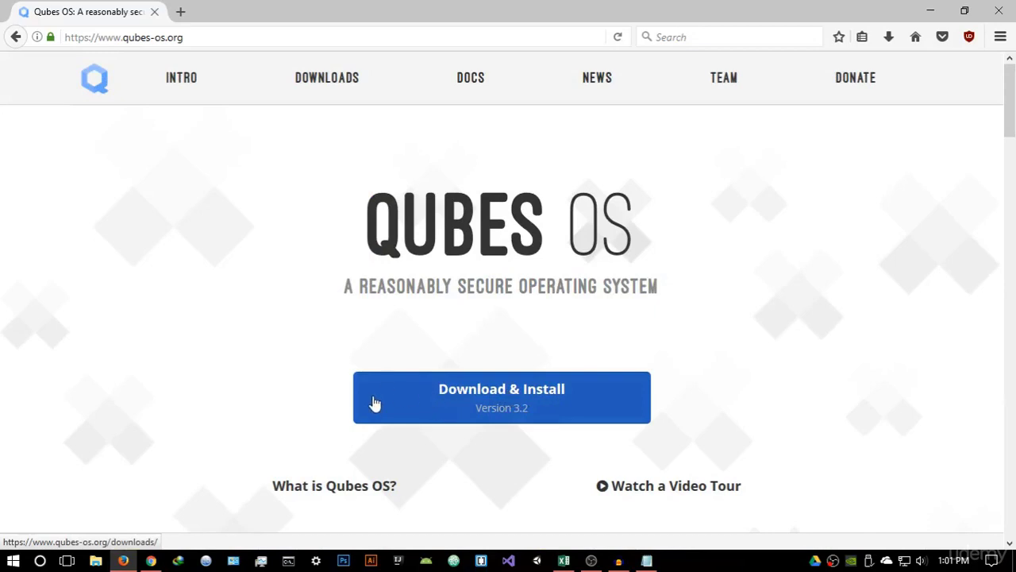
click(547, 407)
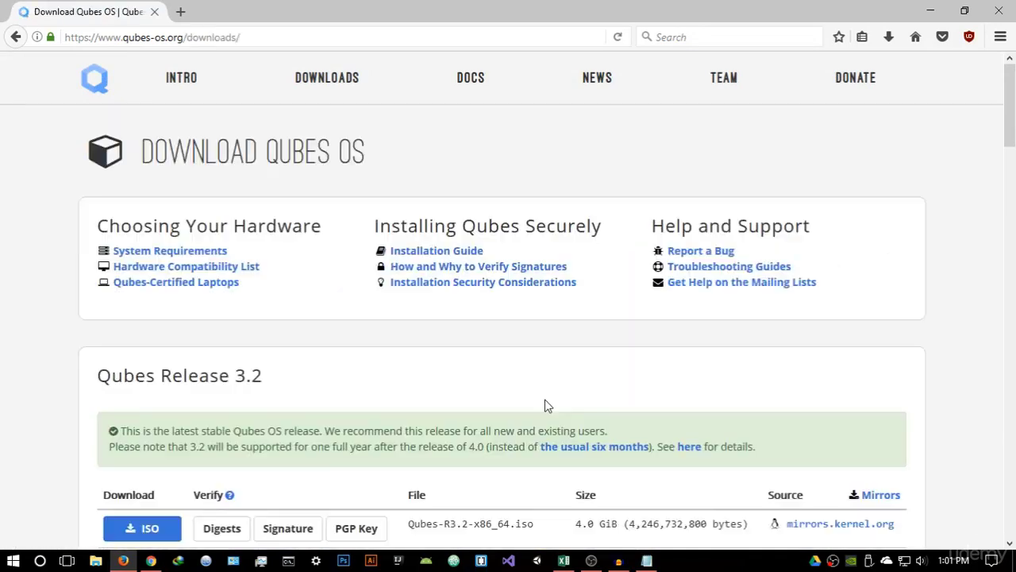
scroll(399, 323, down, 5)
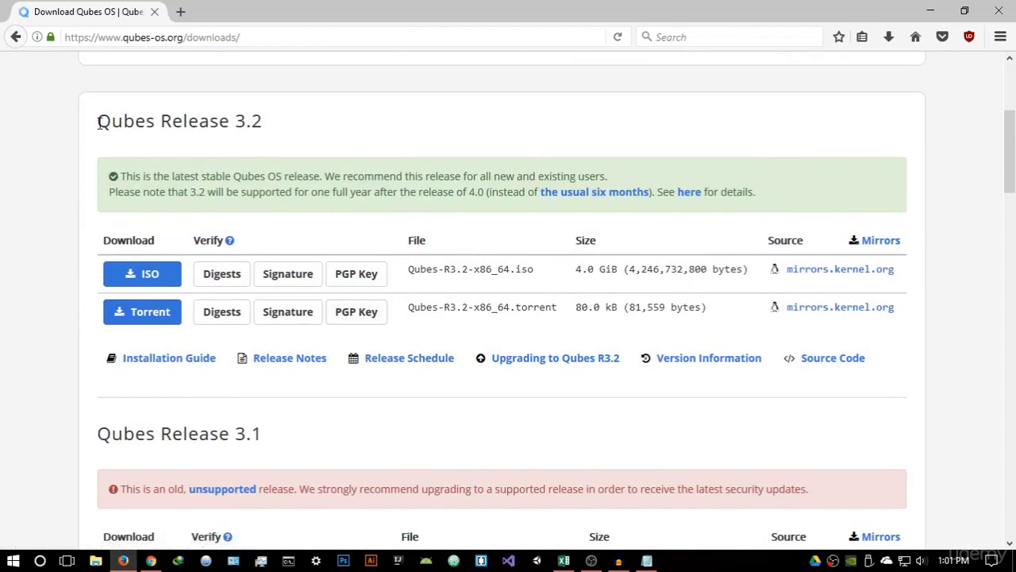
Highlight the file size of the Qubes Release 3.2 ISO, and bring up its download prompt and dismiss it
mouse_move(101, 122)
mouse_down()
mouse_move(124, 121)
mouse_move(103, 123)
mouse_up()
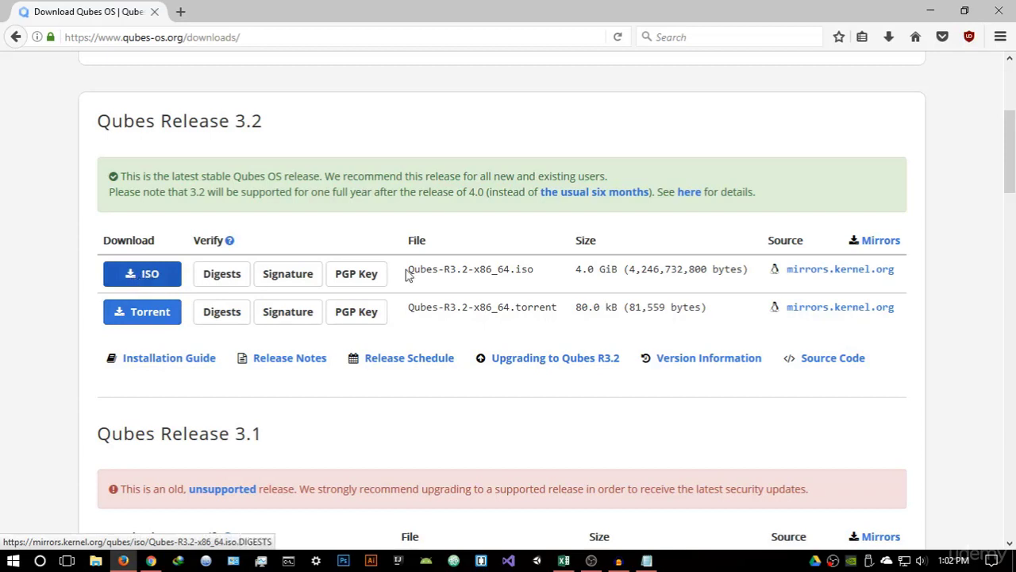
drag(575, 269, 614, 270)
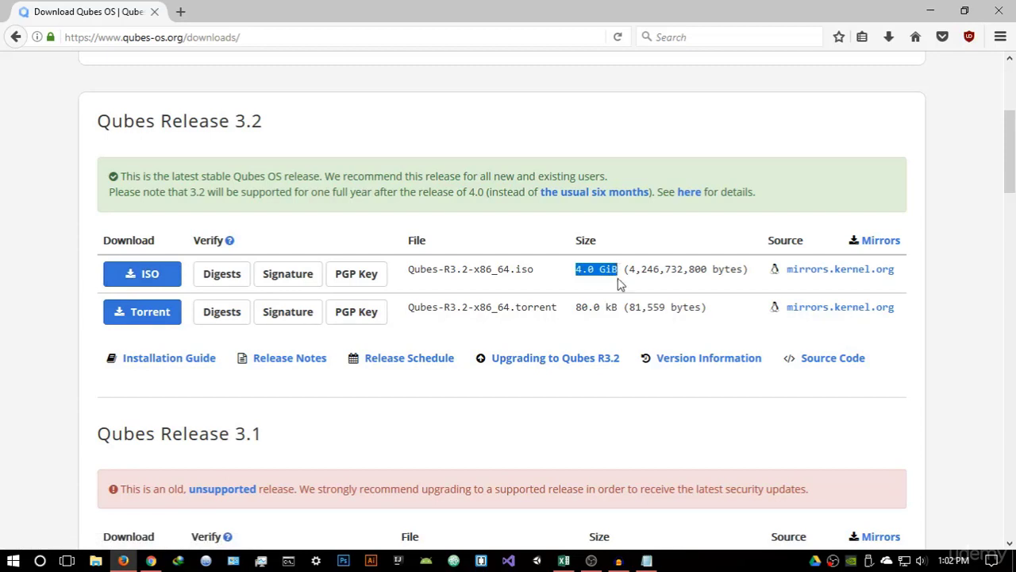
click(618, 287)
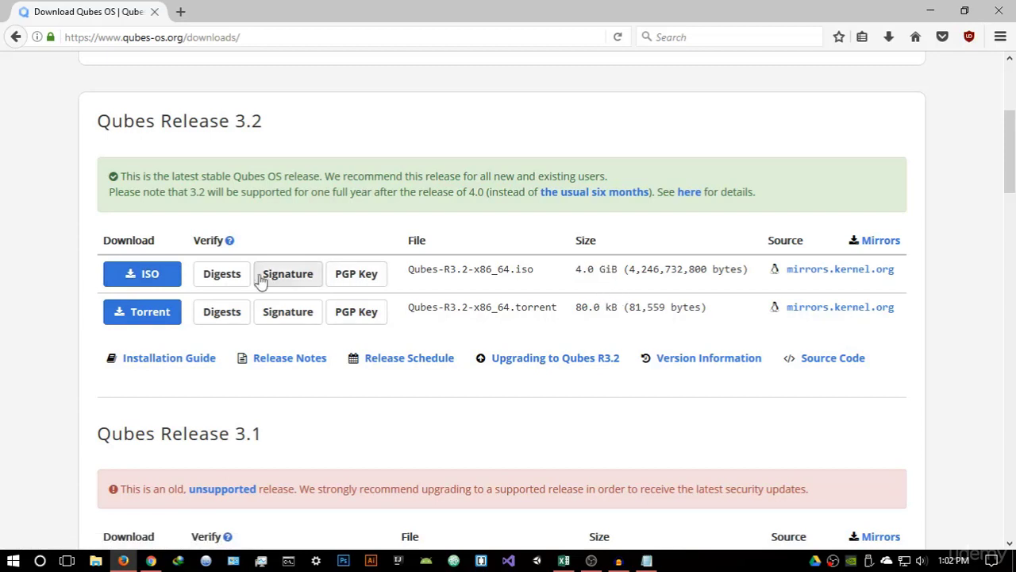
click(165, 283)
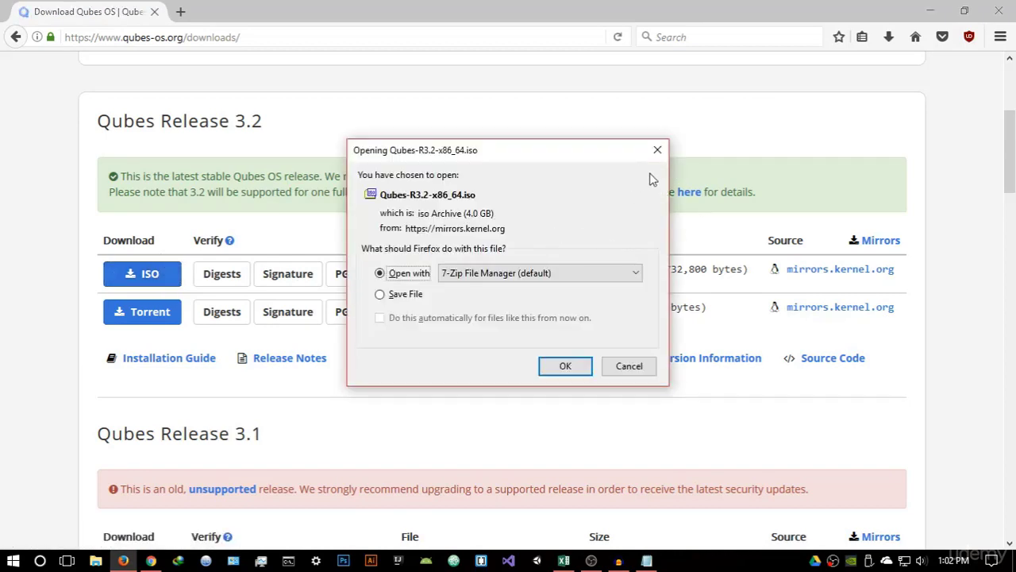
click(657, 150)
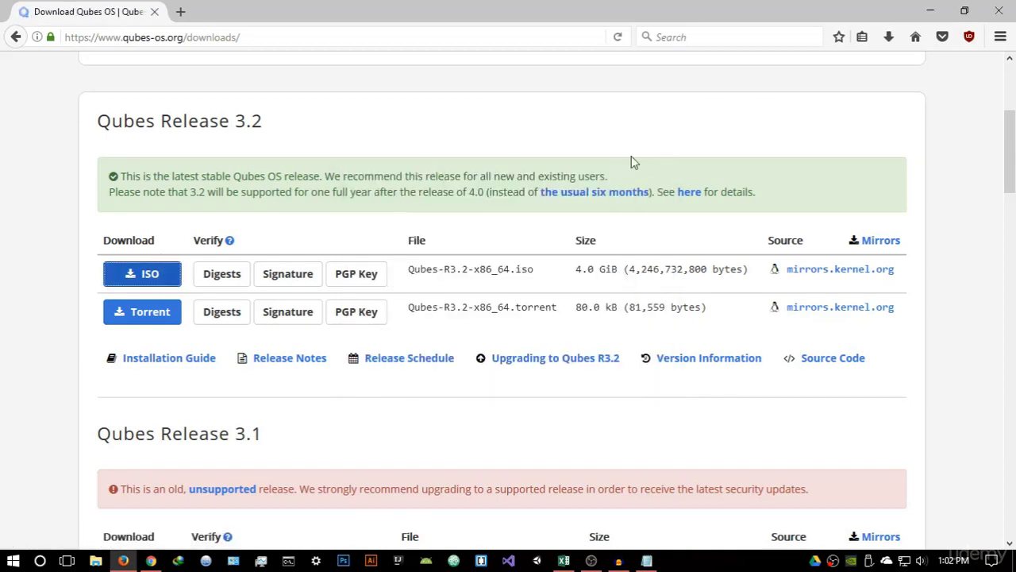
Minimize the browser and refresh the desktop
click(937, 11)
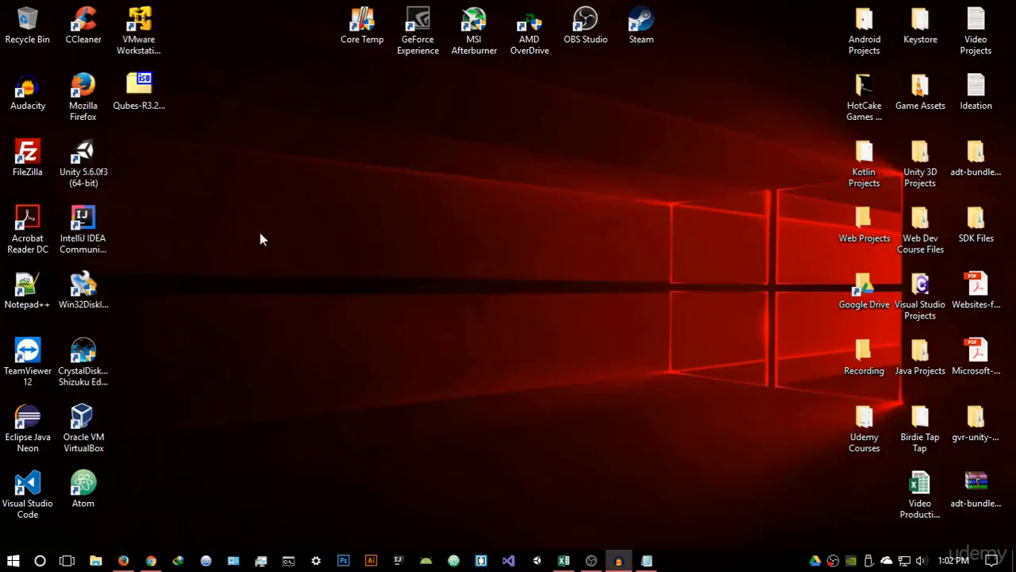
right_click(252, 141)
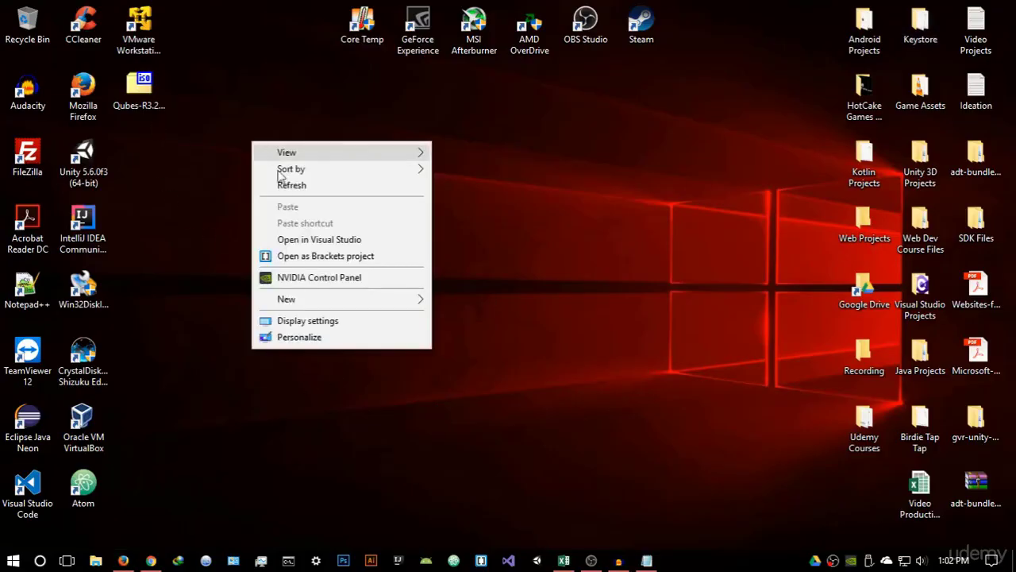
click(297, 193)
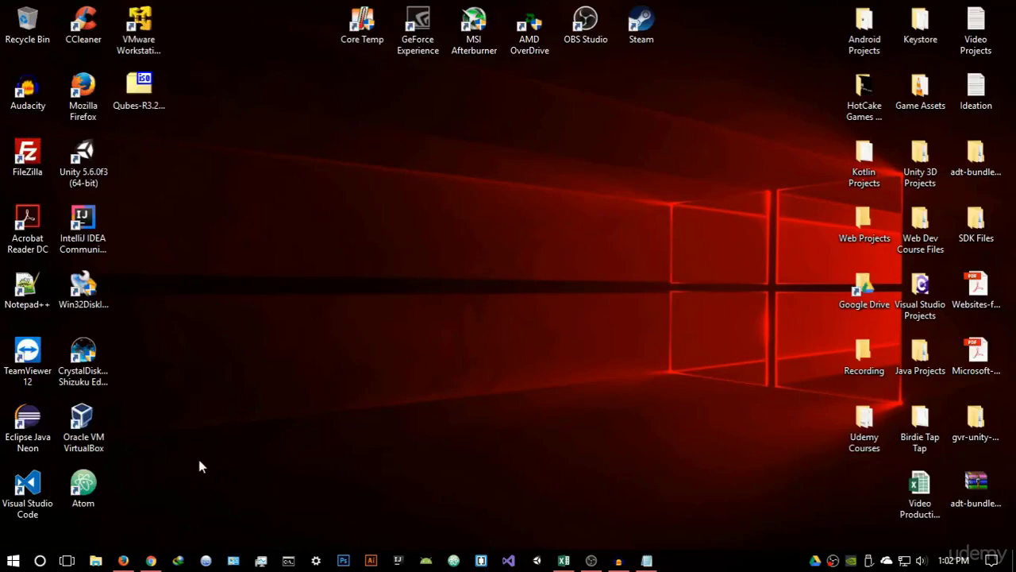
Return to the Qubes OS downloads page in Firefox and open the Installation Guide
click(123, 560)
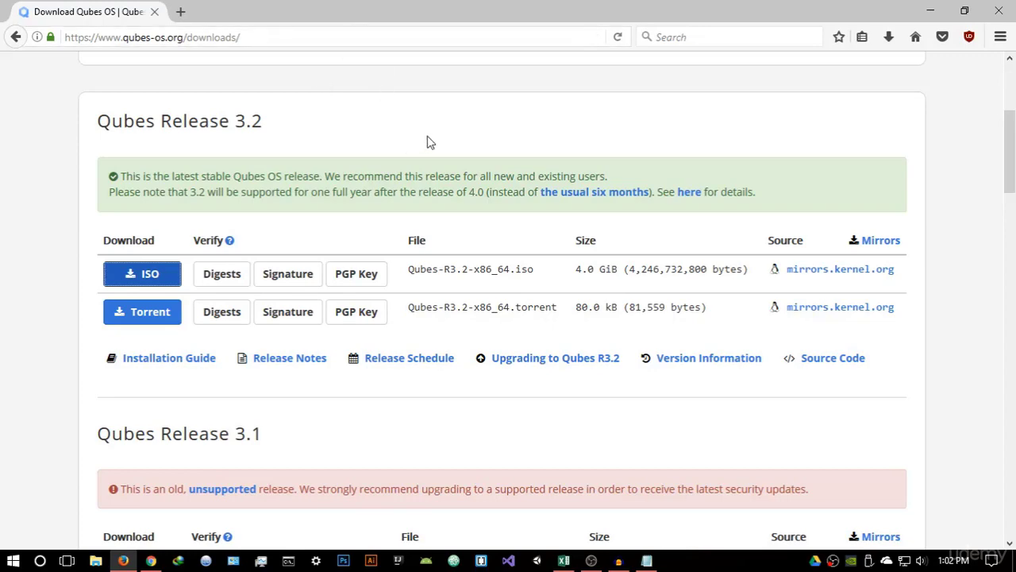
scroll(500, 162, up, 3)
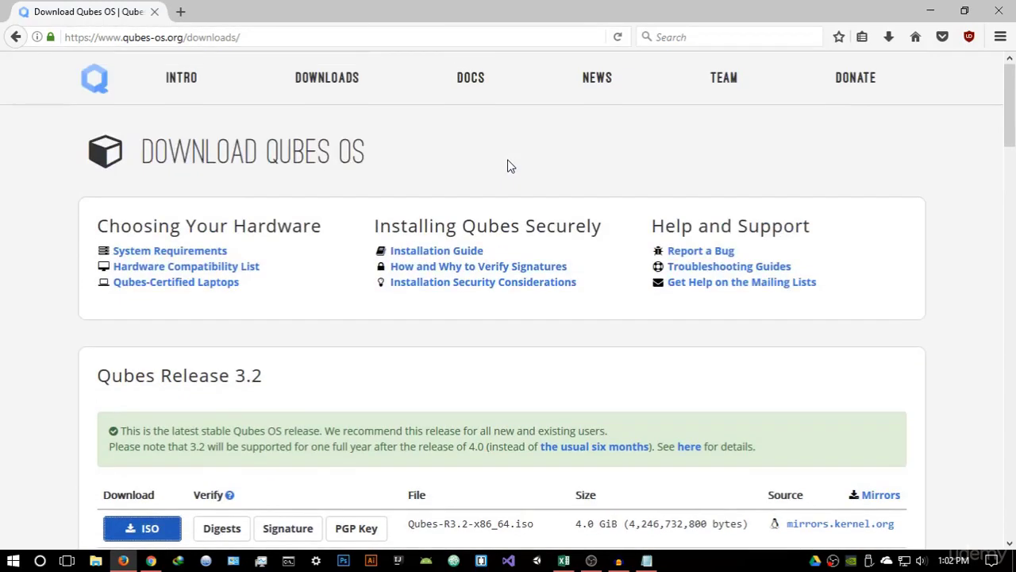
scroll(453, 187, down, 3)
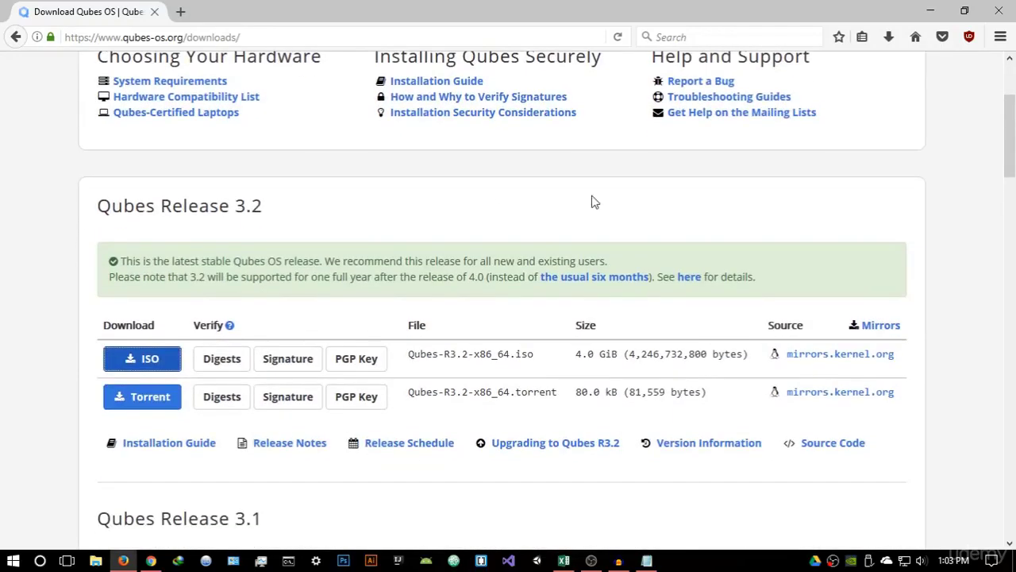
scroll(454, 209, up, 3)
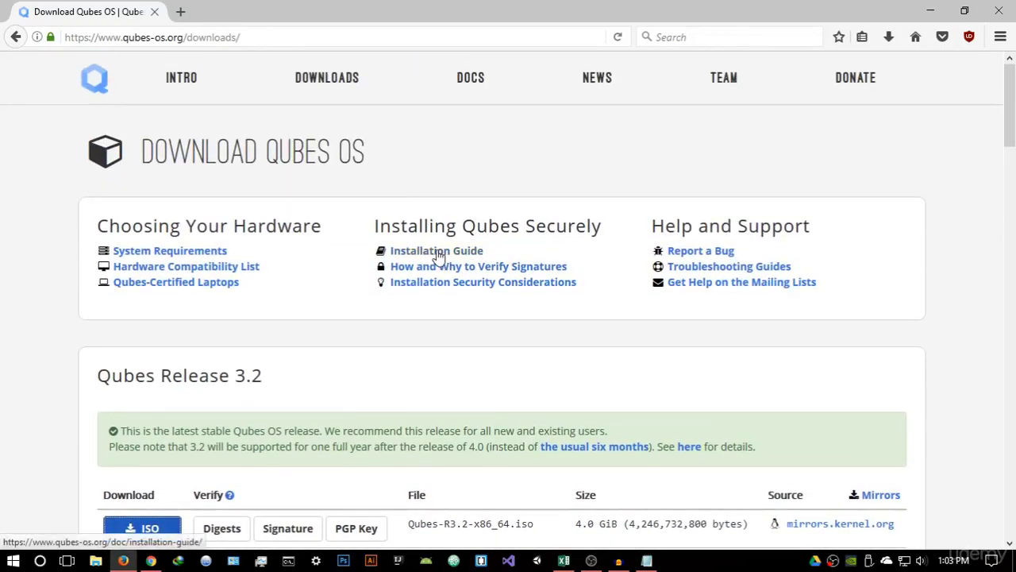
click(438, 252)
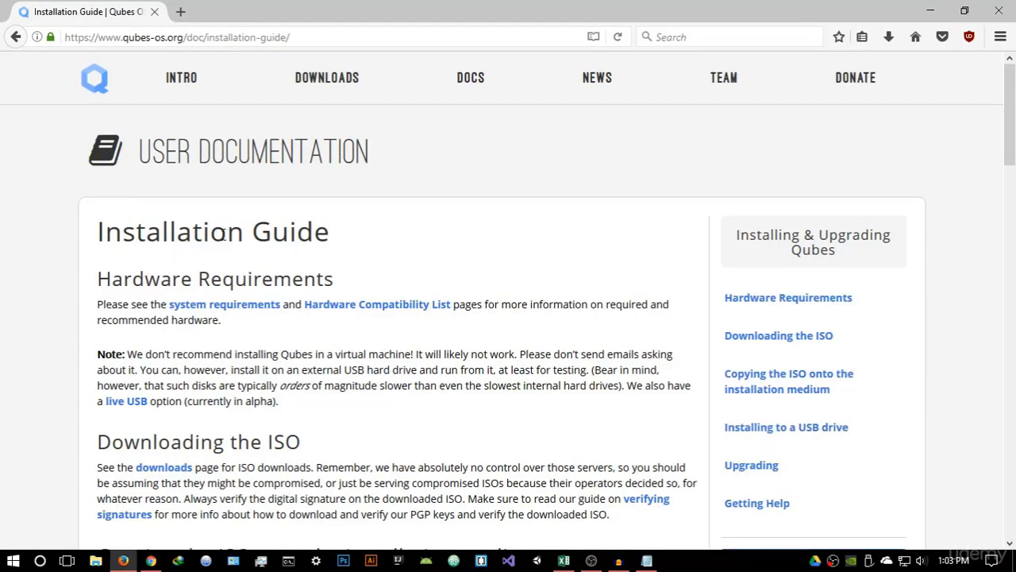
Review the Installation Guide's instructions for copying the ISO onto the installation medium, highlighting that section's heading
scroll(318, 244, down, 3)
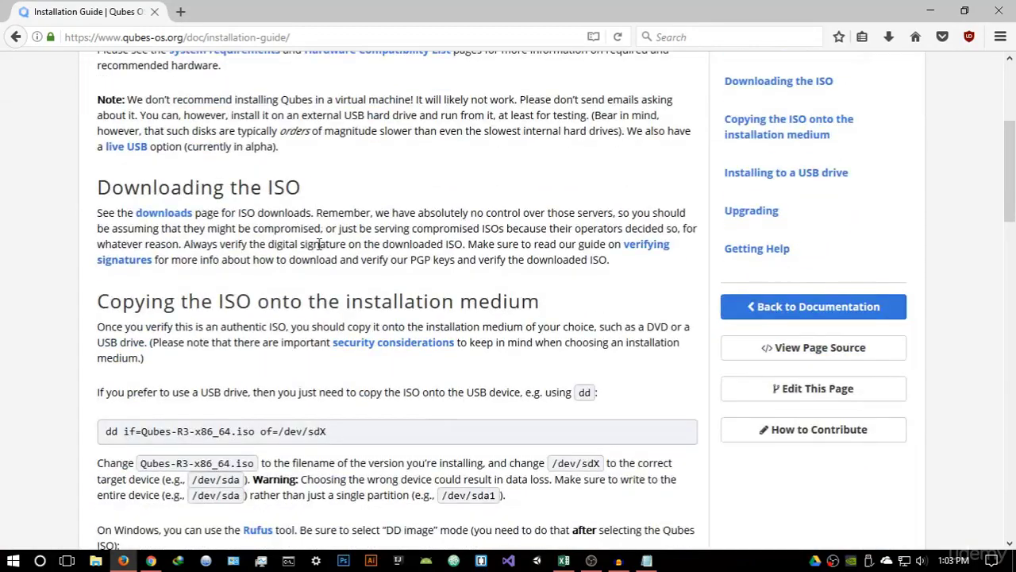
scroll(318, 244, down, 2)
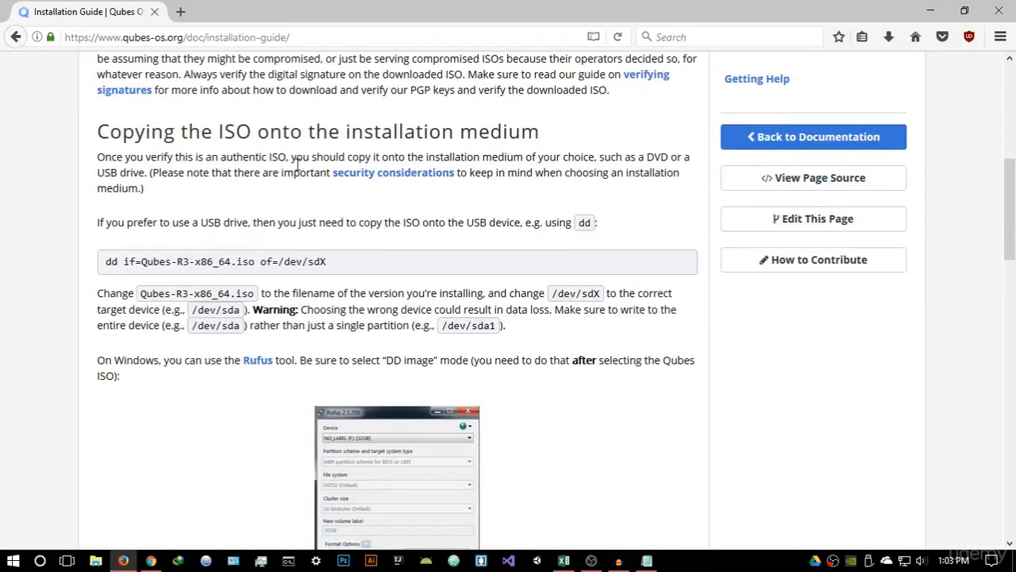
scroll(297, 167, down, 3)
scroll(239, 176, up, 2)
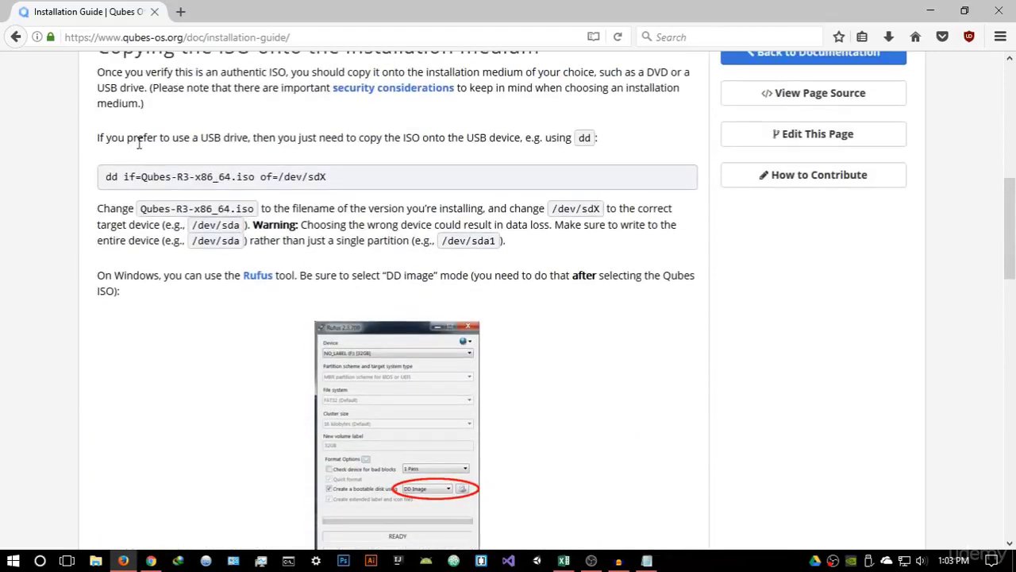
scroll(139, 143, up, 2)
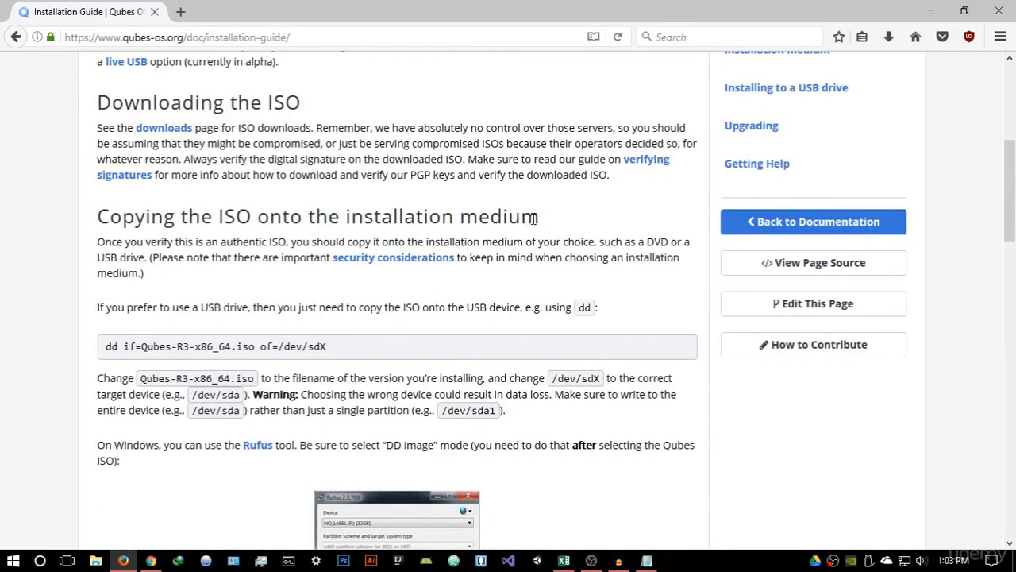
drag(553, 225, 87, 228)
click(108, 238)
Open the Rufus link from the Installation Guide's Windows instructions in a new browser tab and switch to it
scroll(262, 363, down, 2)
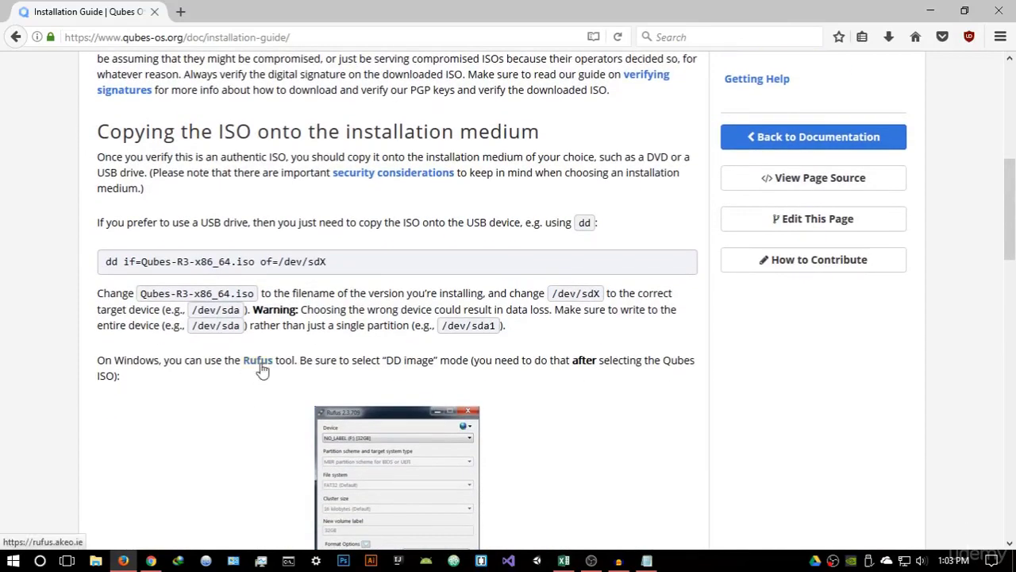
right_click(261, 365)
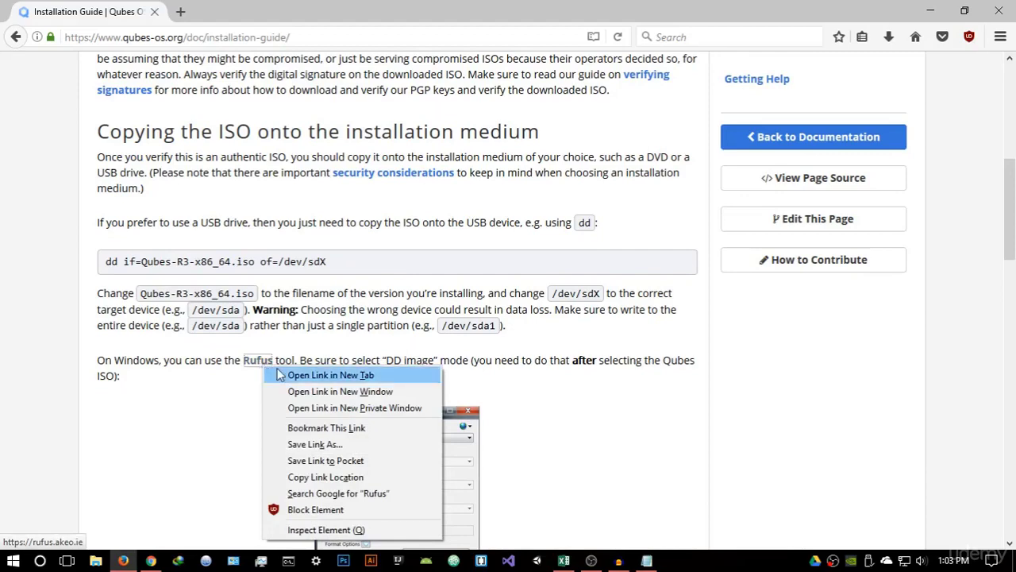
click(274, 375)
click(206, 19)
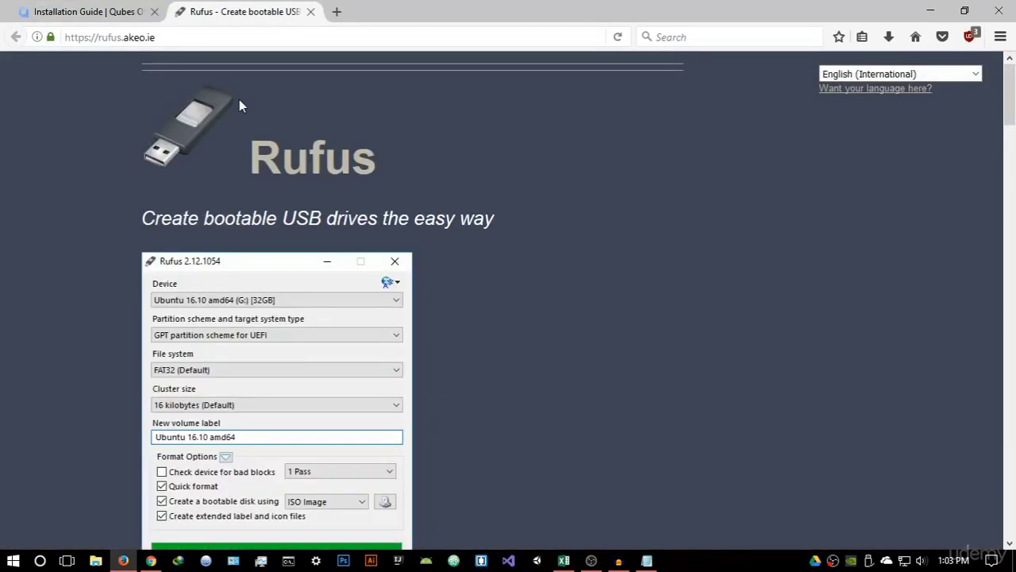
Find the Download section of the Rufus page and save the Rufus 2.15 executable
scroll(334, 211, down, 2)
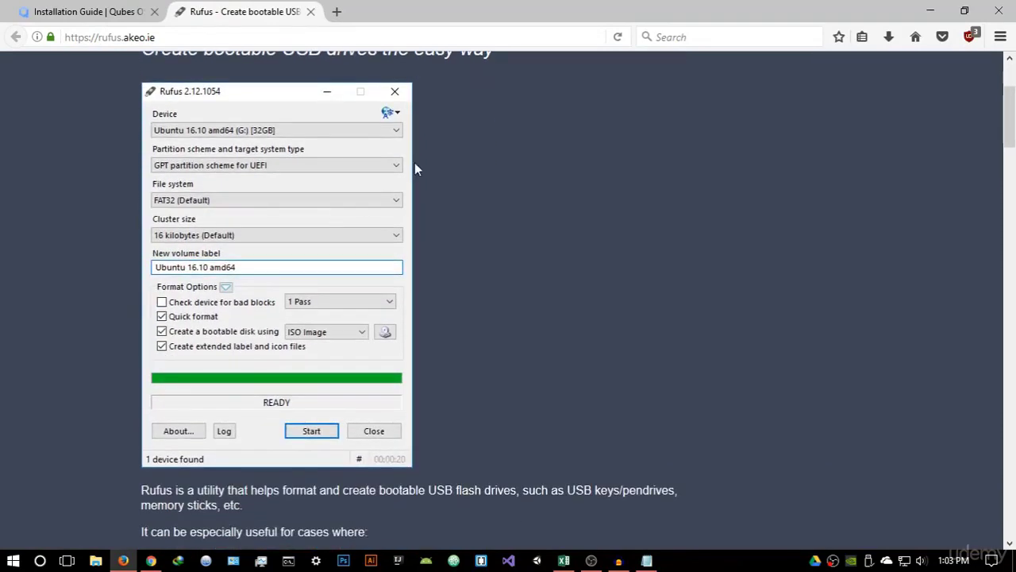
scroll(414, 164, up, 1)
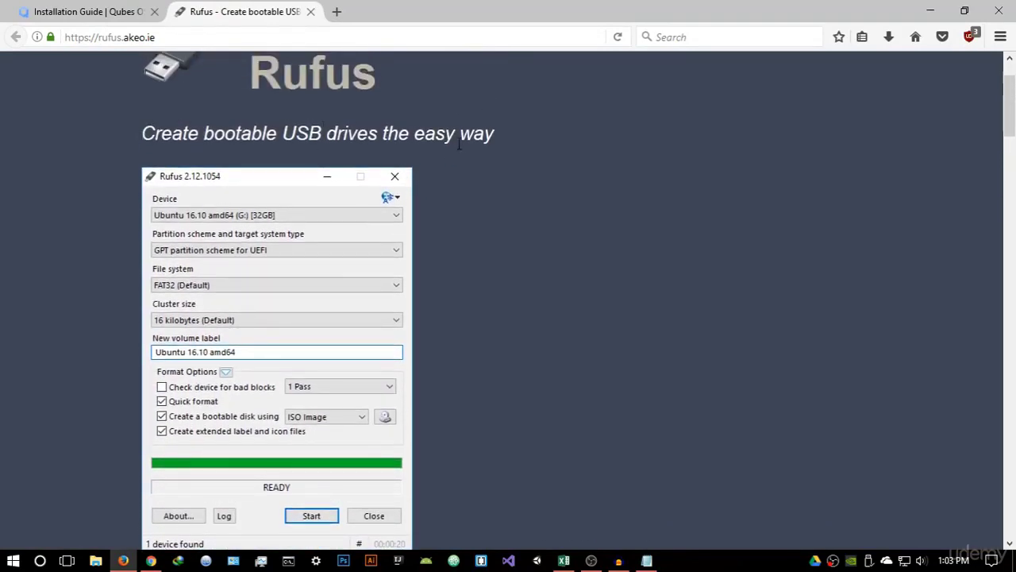
scroll(459, 144, down, 4)
scroll(538, 185, down, 4)
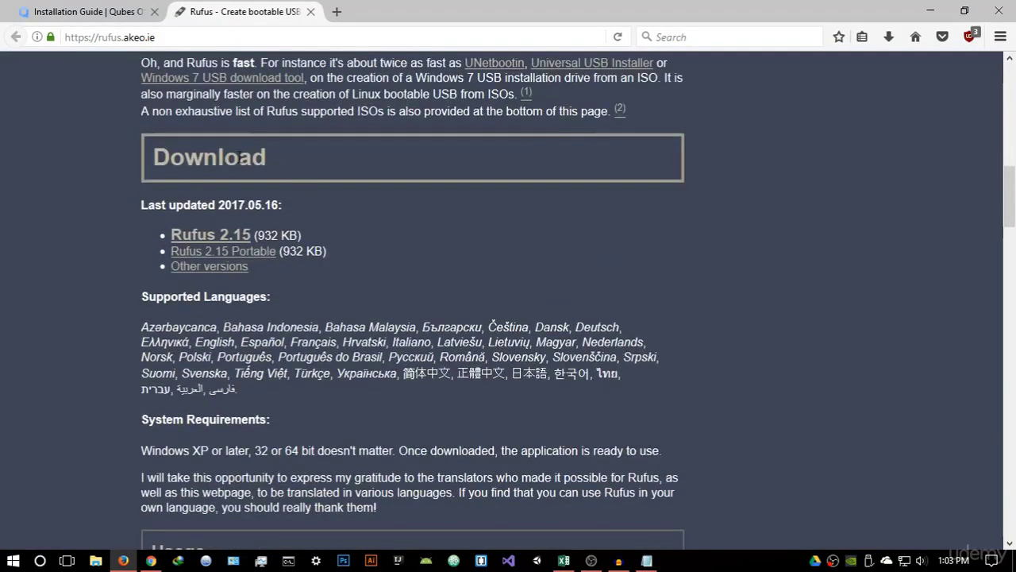
click(224, 239)
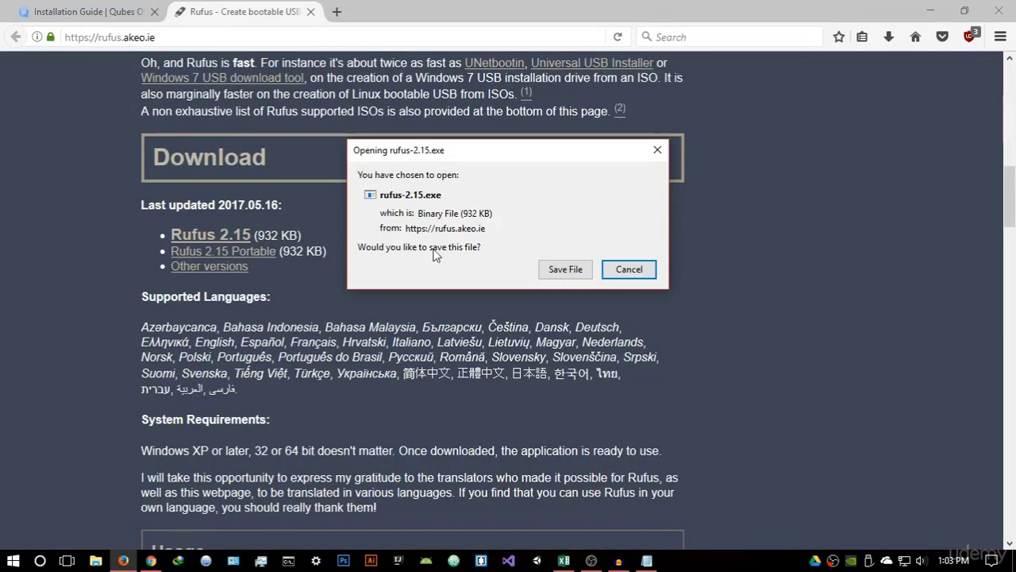
click(551, 269)
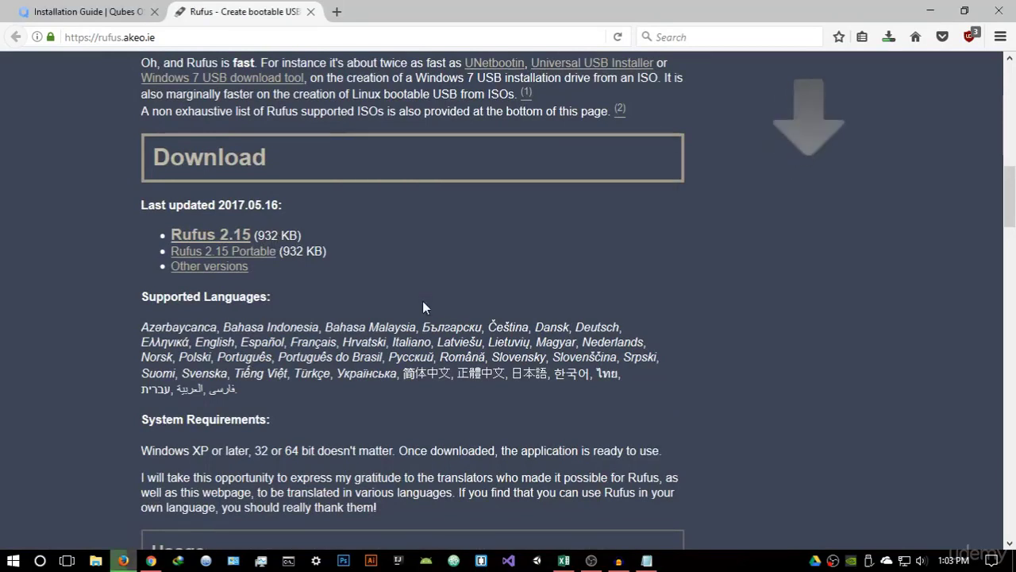
Launch the downloaded rufus-2.15.exe, declining online update checks, and minimize the browser to work in the Rufus window
click(891, 43)
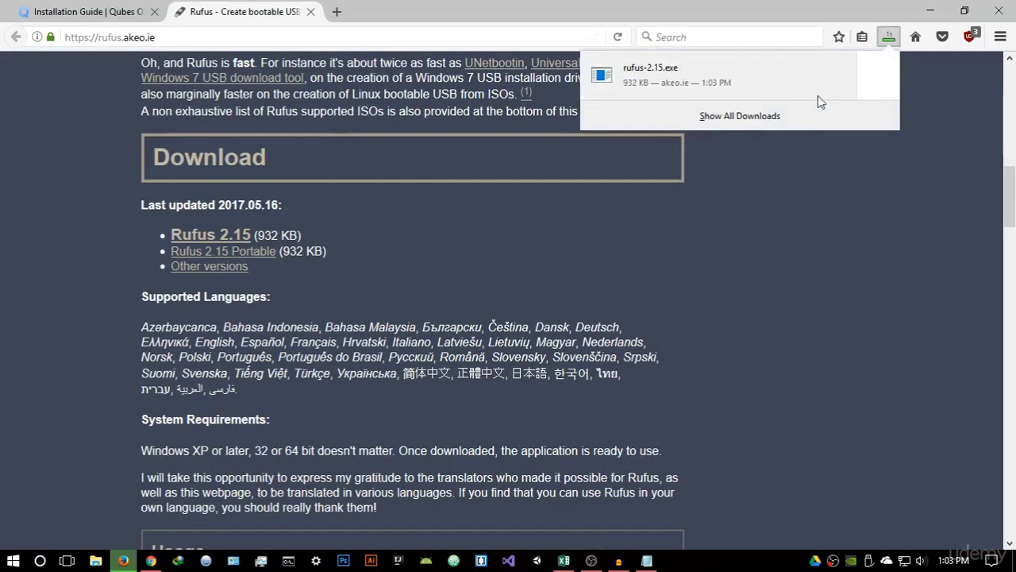
click(561, 140)
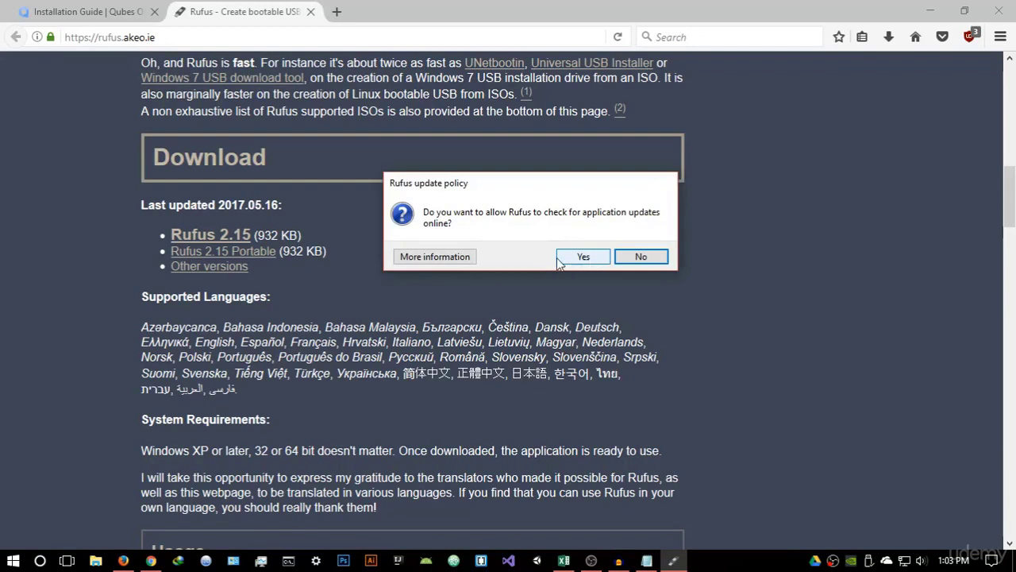
click(641, 257)
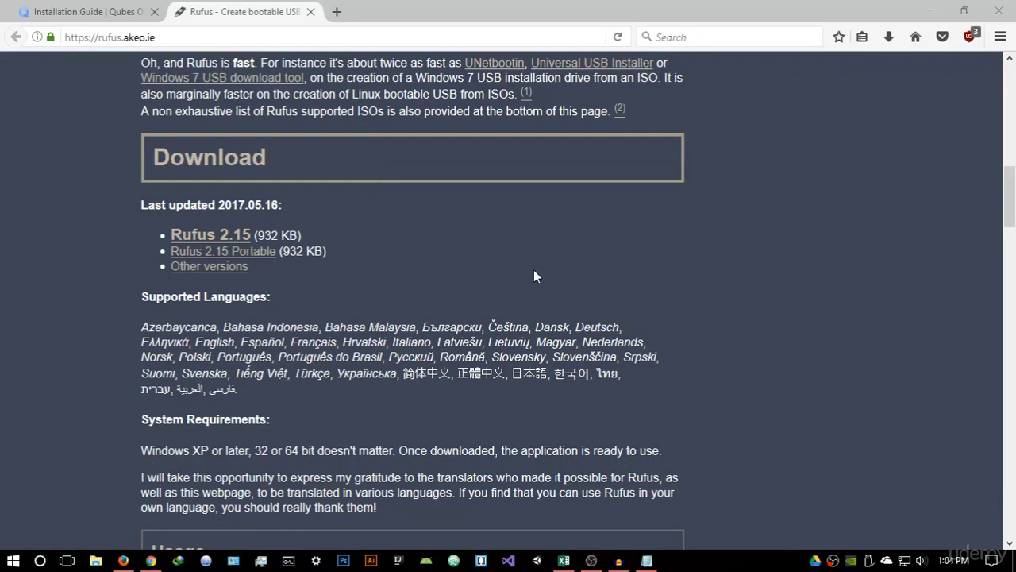
click(931, 11)
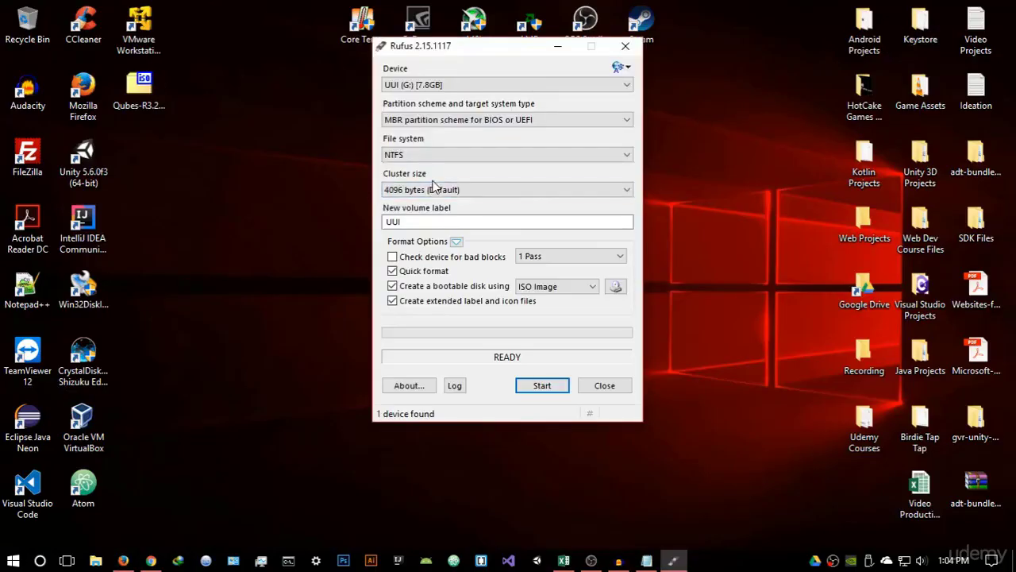
drag(472, 47, 506, 82)
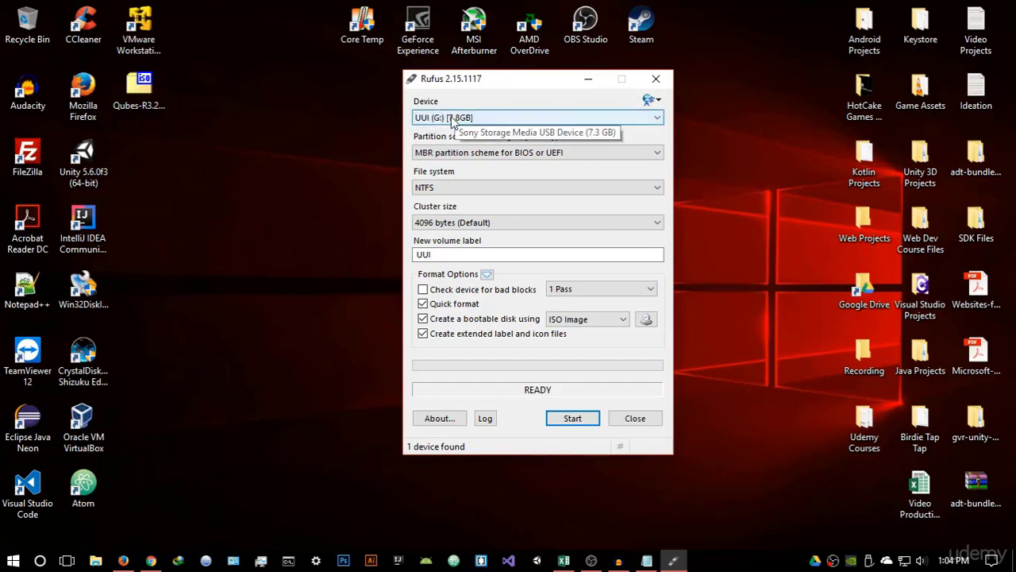
Configure the USB device UUI (G:) with the FAT32 file system and a cluster size of 4096 bytes
click(474, 121)
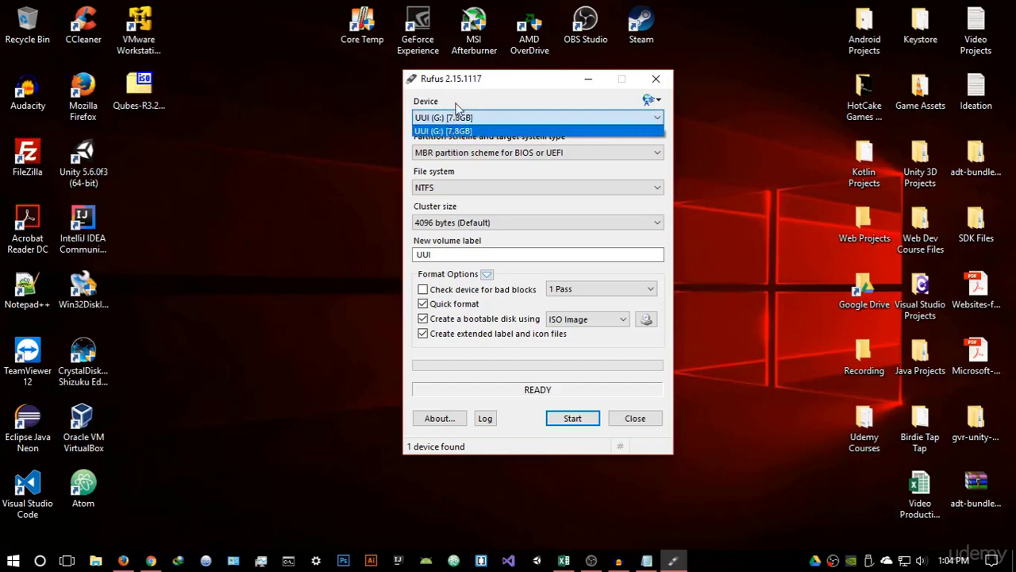
click(458, 131)
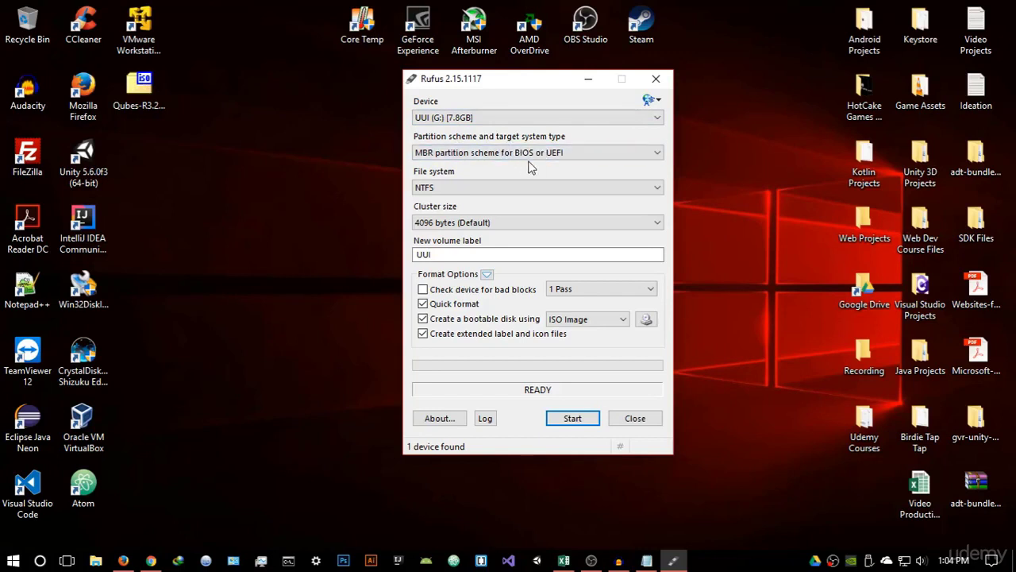
click(487, 189)
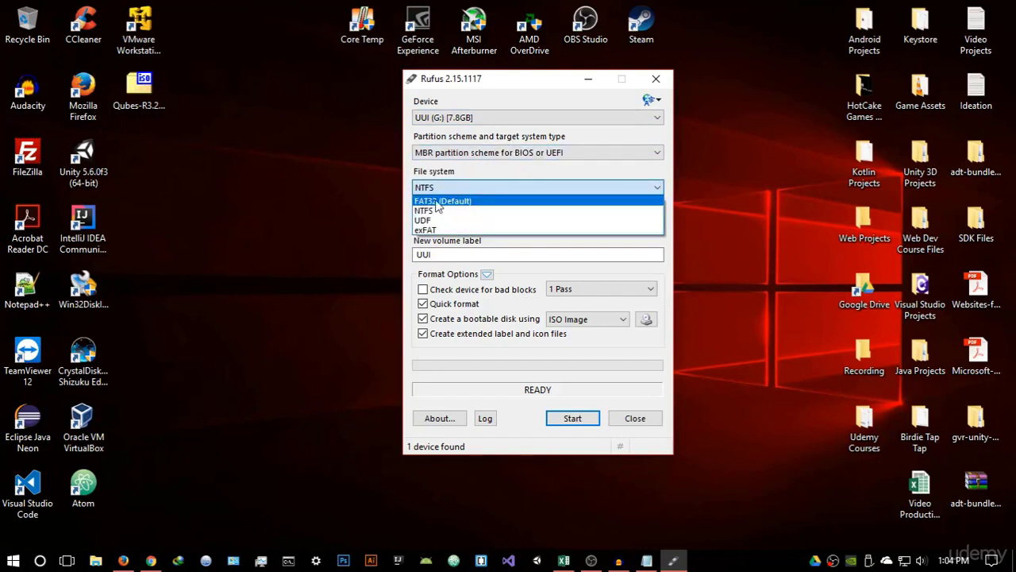
click(450, 202)
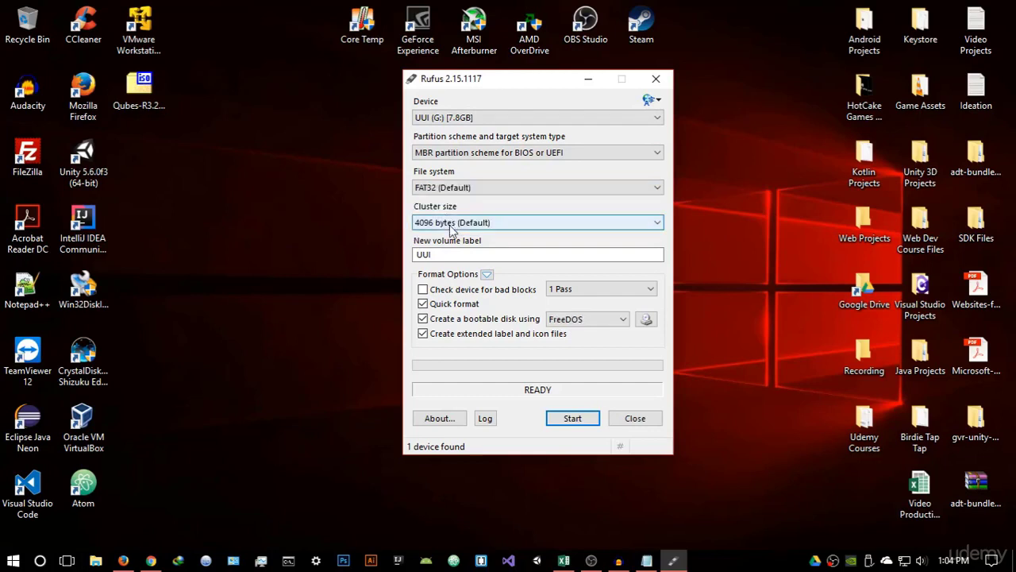
click(447, 223)
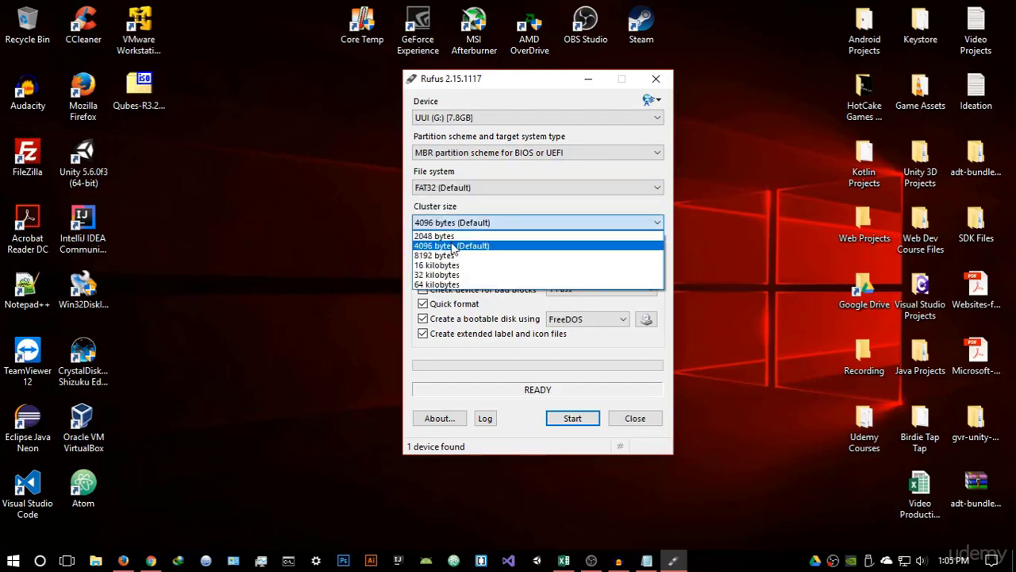
click(453, 246)
Set the new volume label to Qubes and choose ISO Image as the source for the bootable disk
click(480, 254)
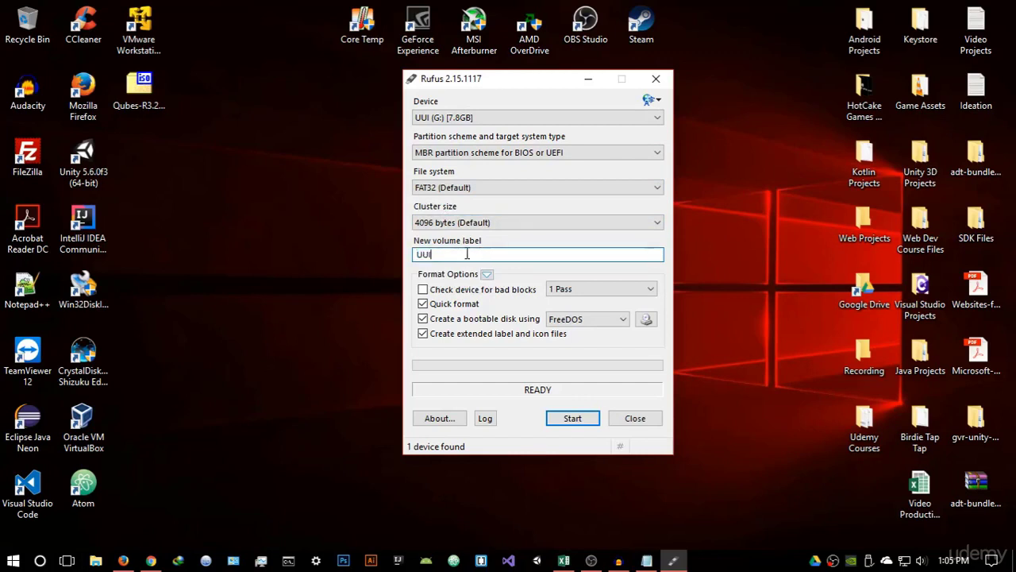
double_click(468, 254)
key(BackSpace)
click(623, 319)
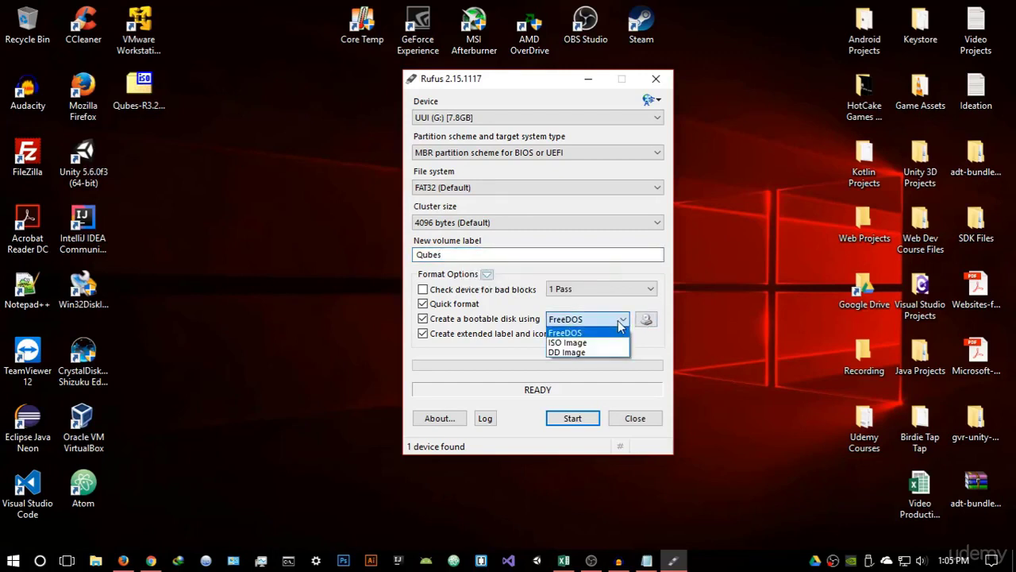
click(565, 343)
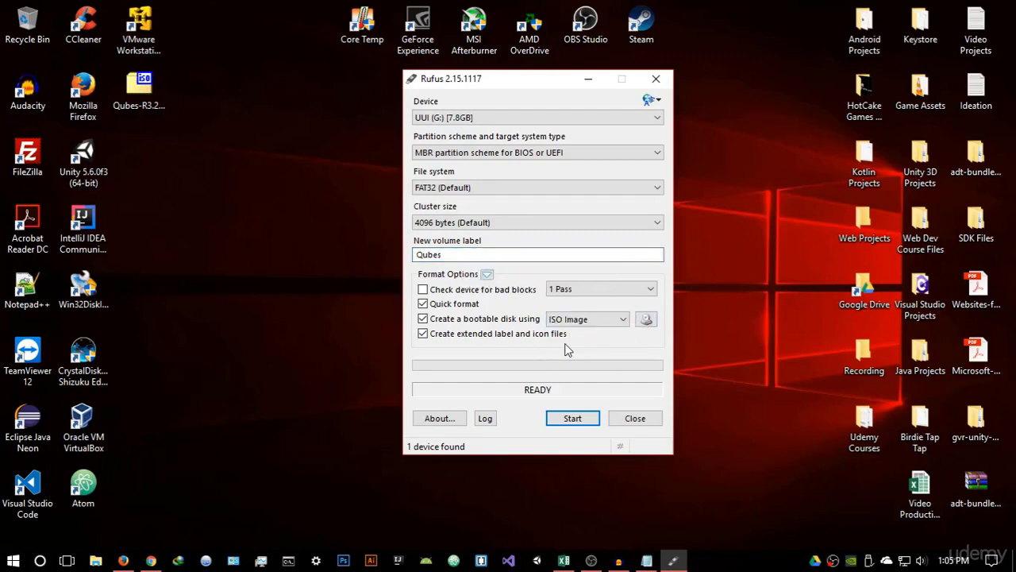
Load the Qubes-R3.2-x86_64 ISO from the Desktop as the boot image, and close Rufus without starting the write
click(646, 319)
click(470, 195)
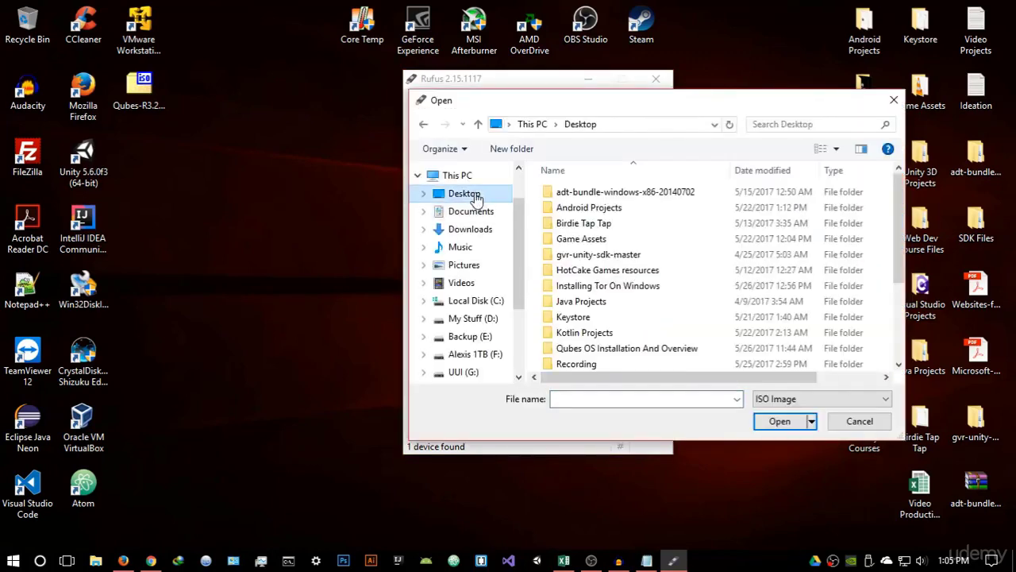
scroll(582, 251, down, 3)
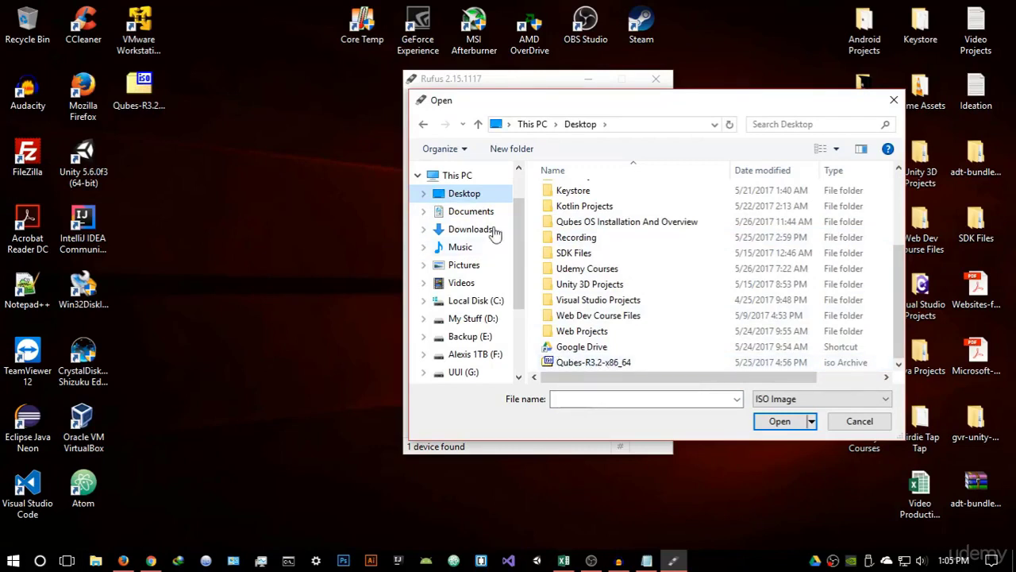
click(635, 362)
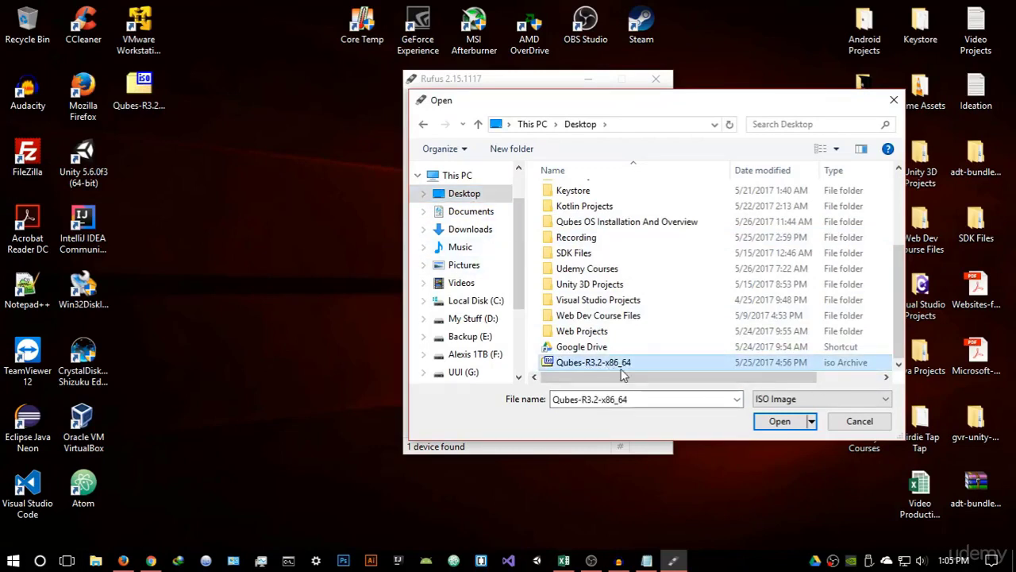
click(778, 422)
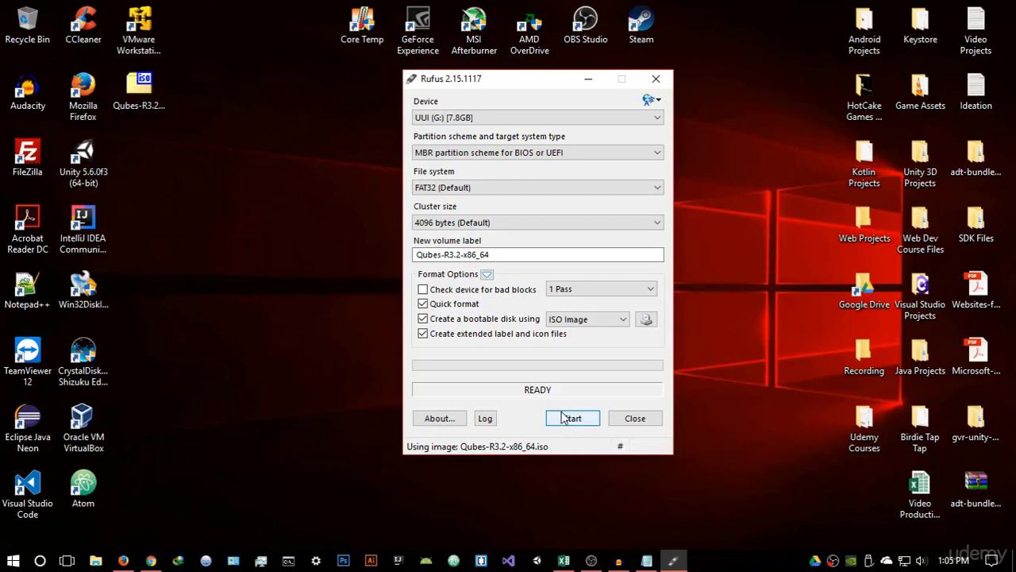
click(633, 418)
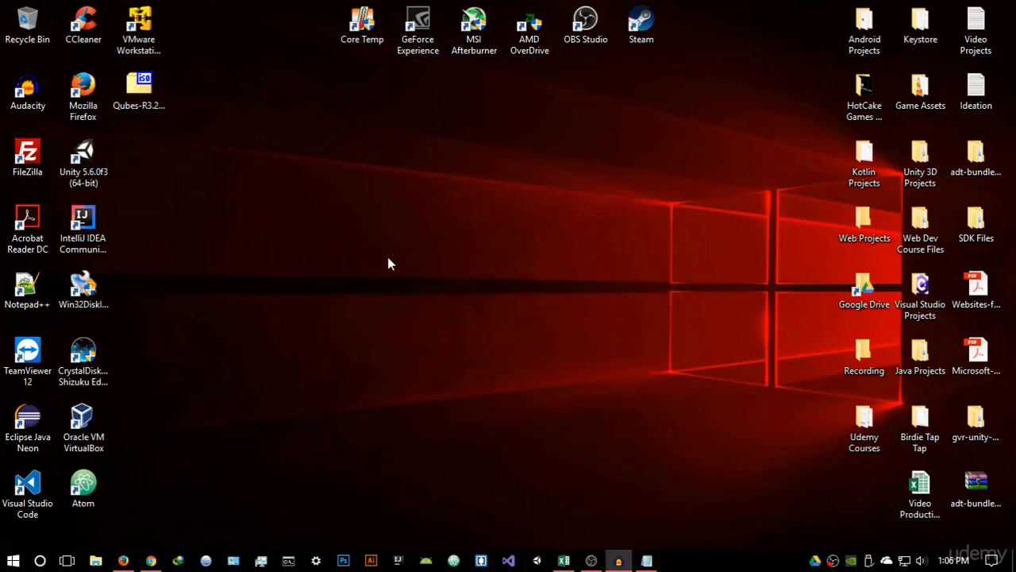
Switch to Firefox, search for vmware in a new tab and open the official VMware website
click(123, 560)
click(337, 13)
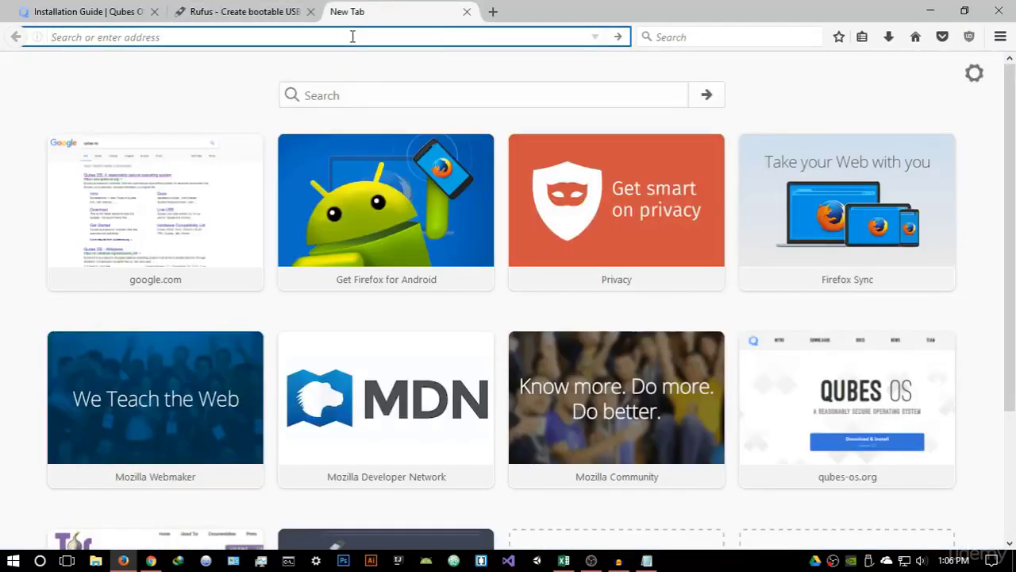
text(vmware)
key(Return)
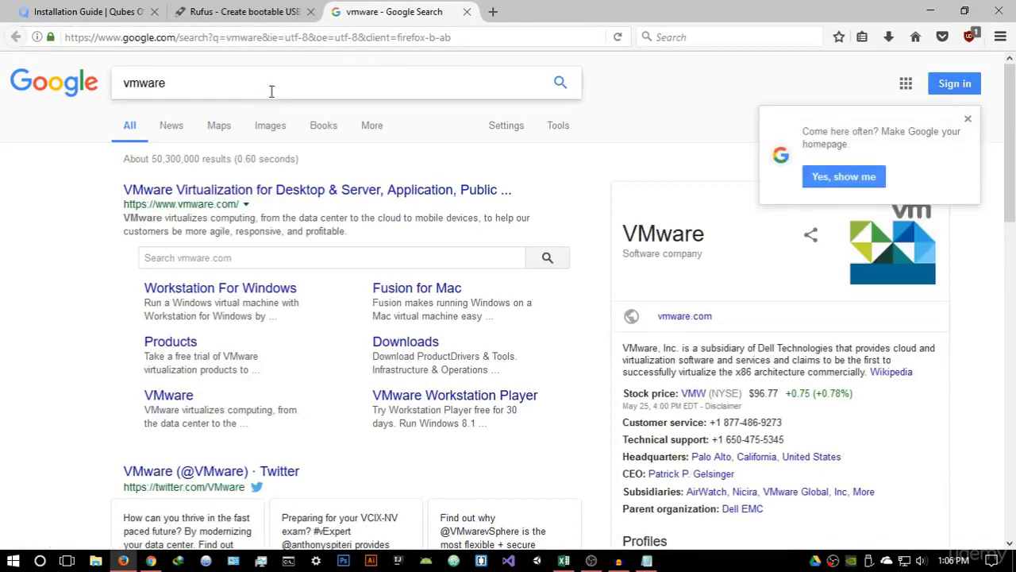
click(233, 196)
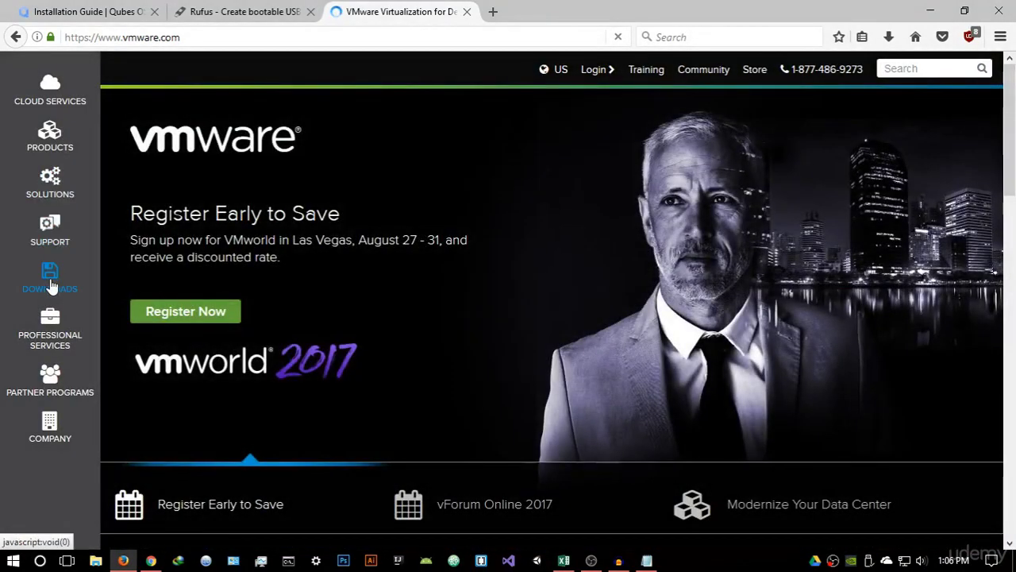
View the VMware Workstation Player download page, then close its tab and return to the desktop
click(50, 285)
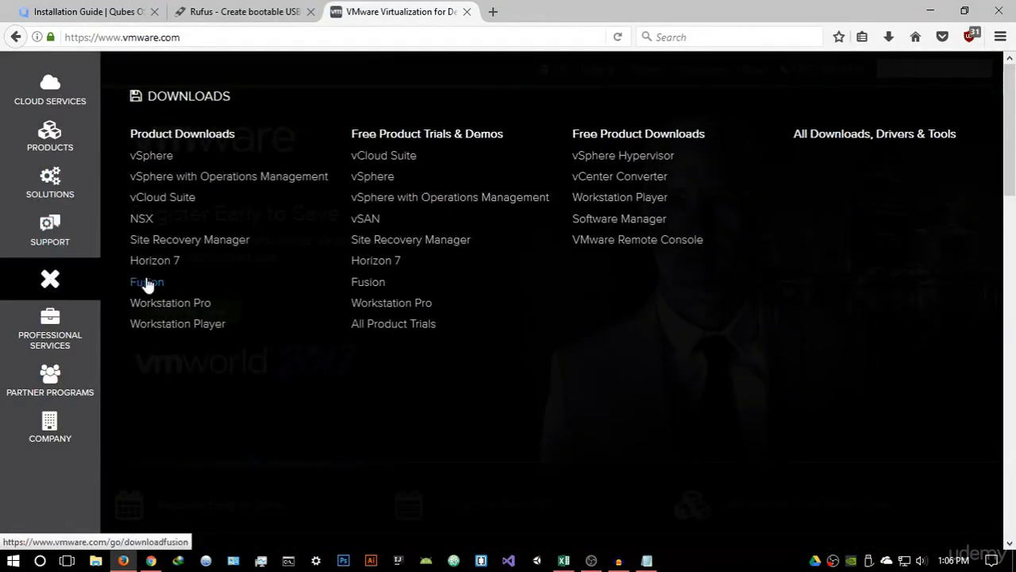
click(169, 332)
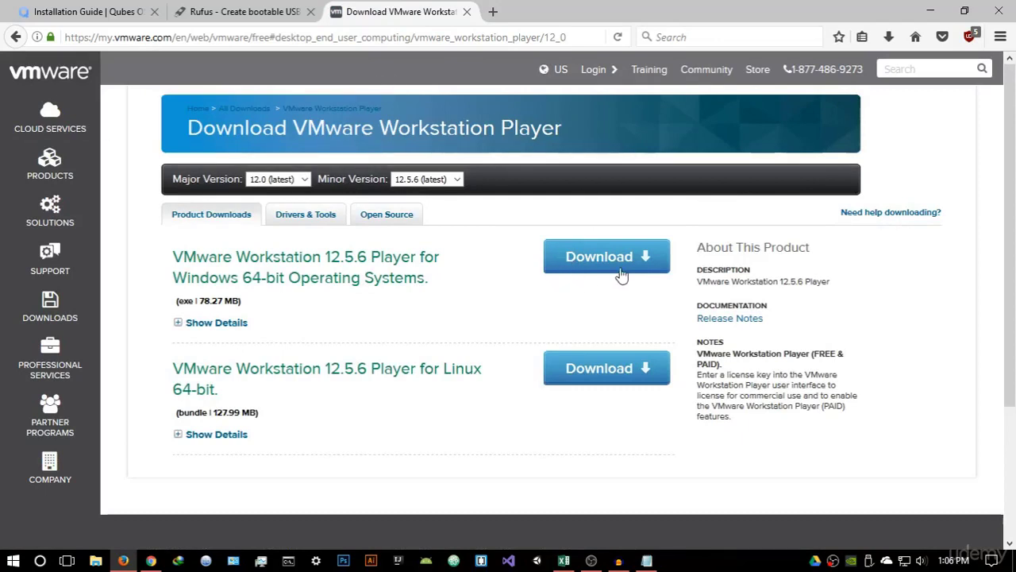
click(467, 11)
click(1010, 6)
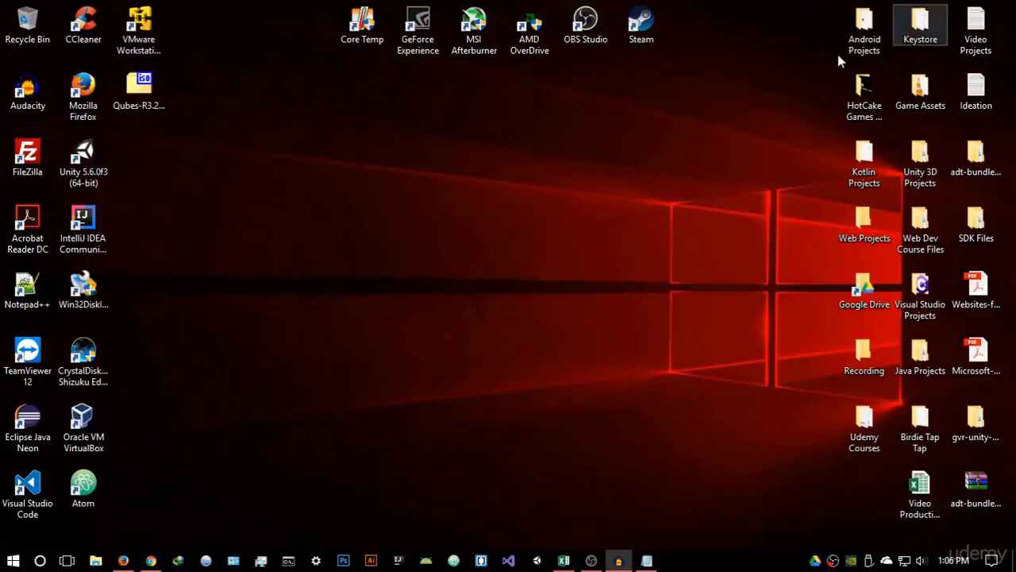
Launch VMware Workstation 12 Player from the desktop, move its window toward the middle of the screen and widen it
double_click(139, 33)
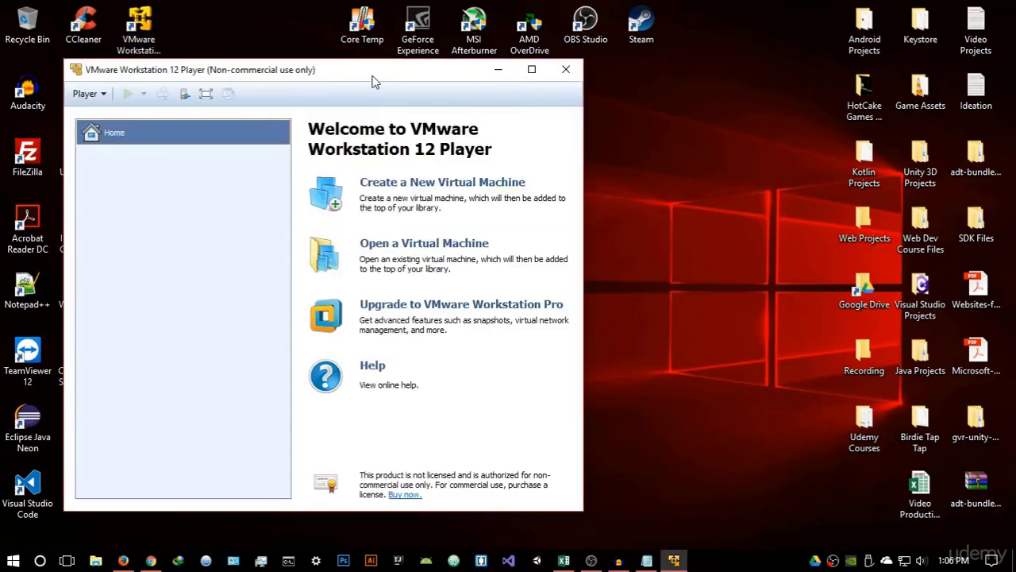
drag(372, 77, 557, 79)
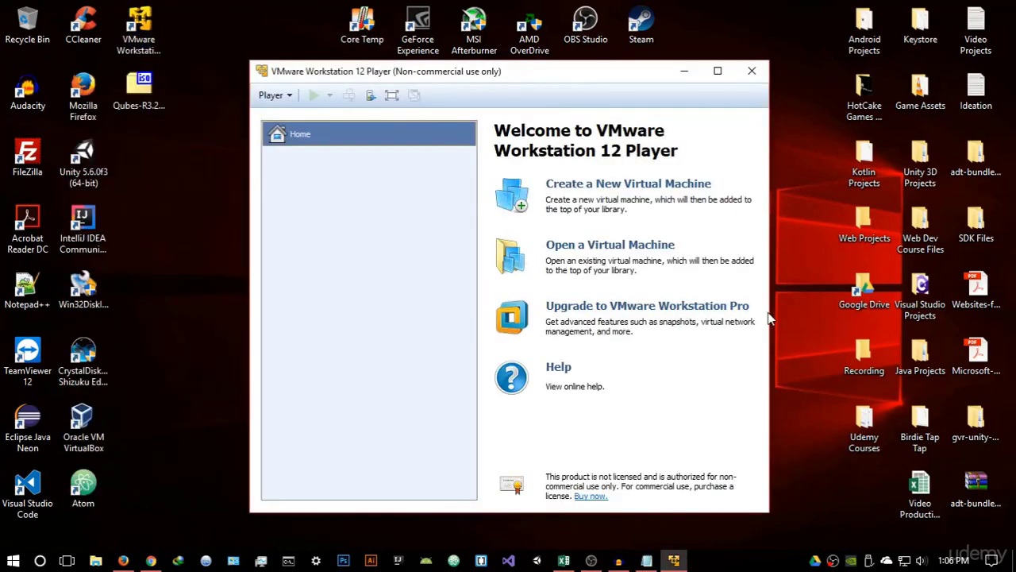
drag(770, 313, 834, 313)
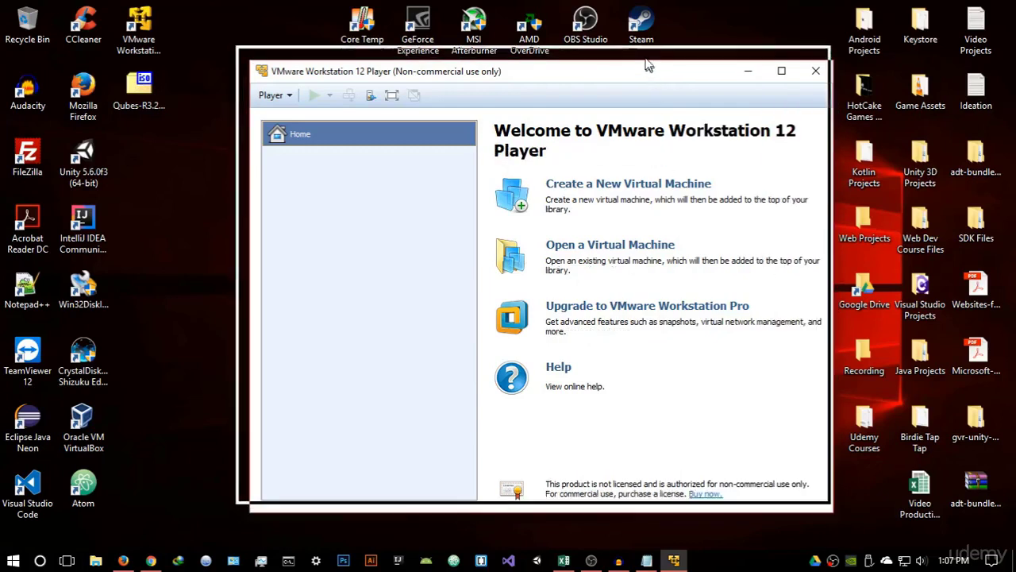
Start a new virtual machine and use the Qubes-R3.2-x86_64 ISO from the Desktop as the installer disc image
drag(645, 67, 635, 48)
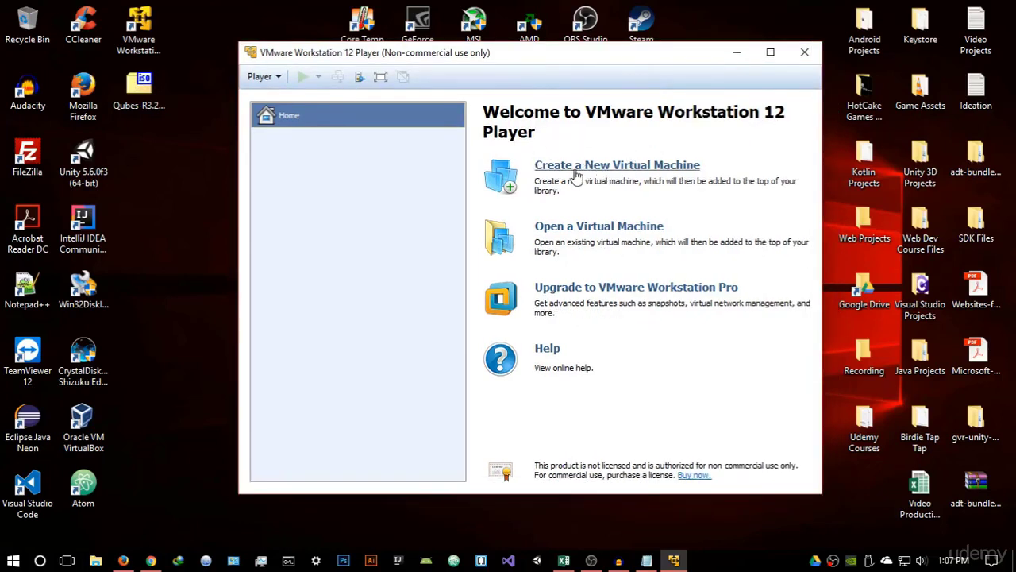
click(628, 168)
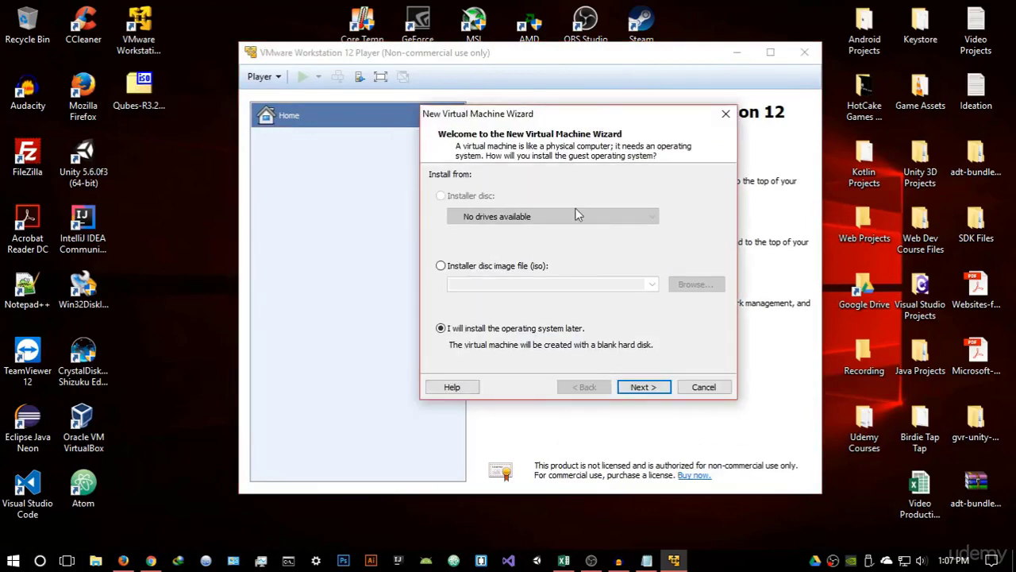
click(449, 268)
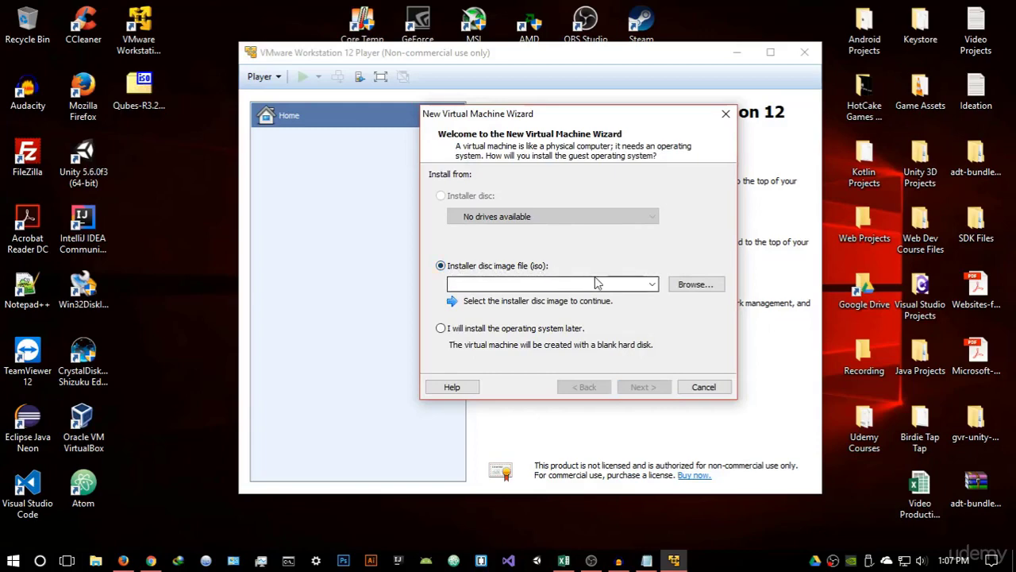
click(687, 285)
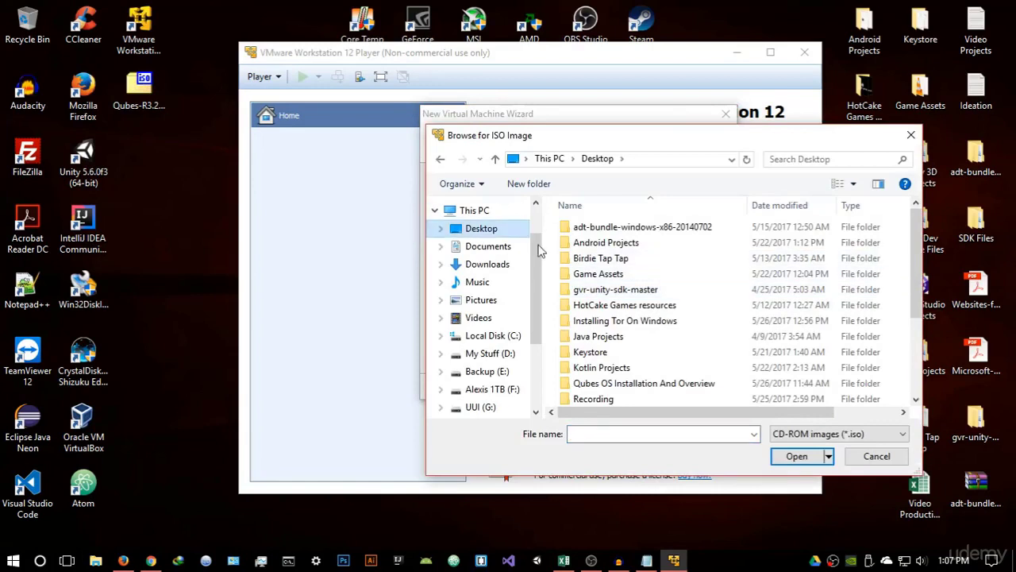
scroll(608, 267, down, 3)
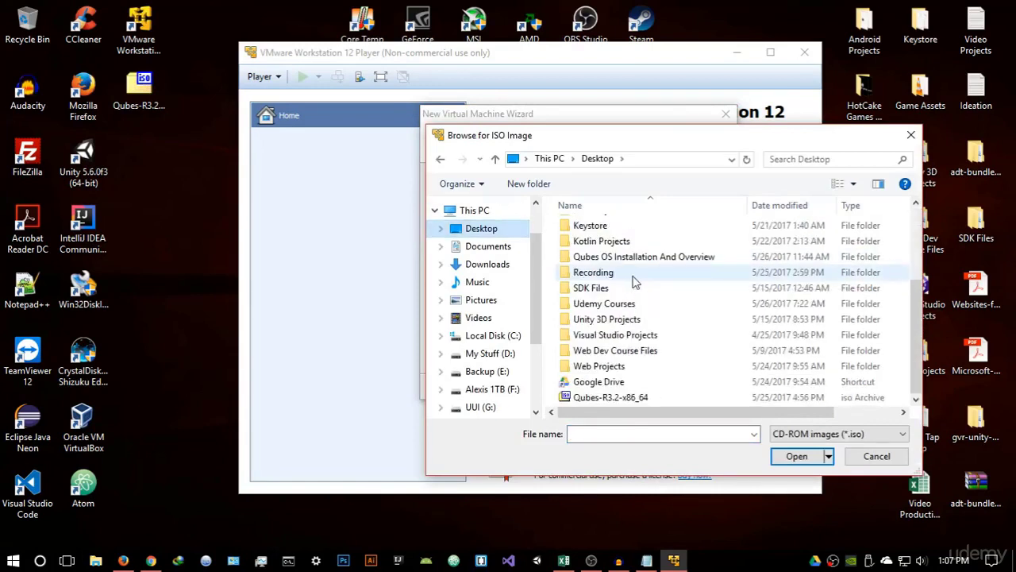
click(639, 398)
click(796, 457)
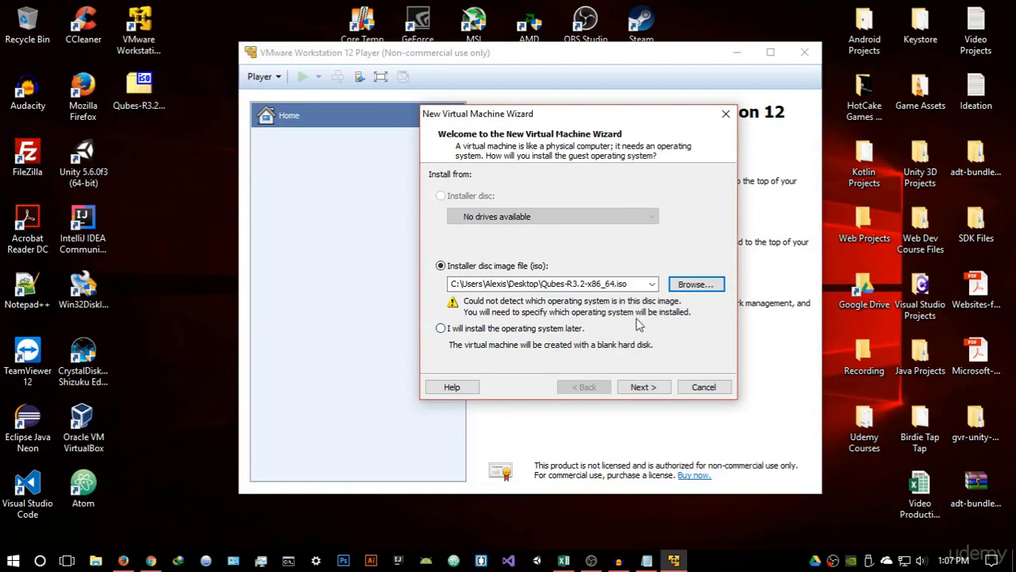
click(644, 389)
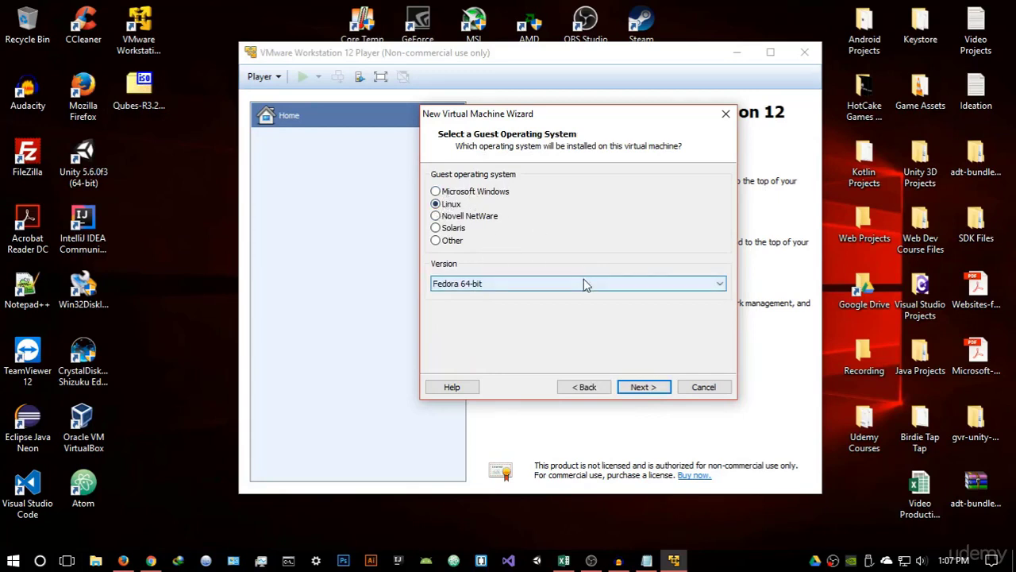
Choose Fedora 64-bit as the Linux guest operating system version and continue to naming the virtual machine
click(443, 287)
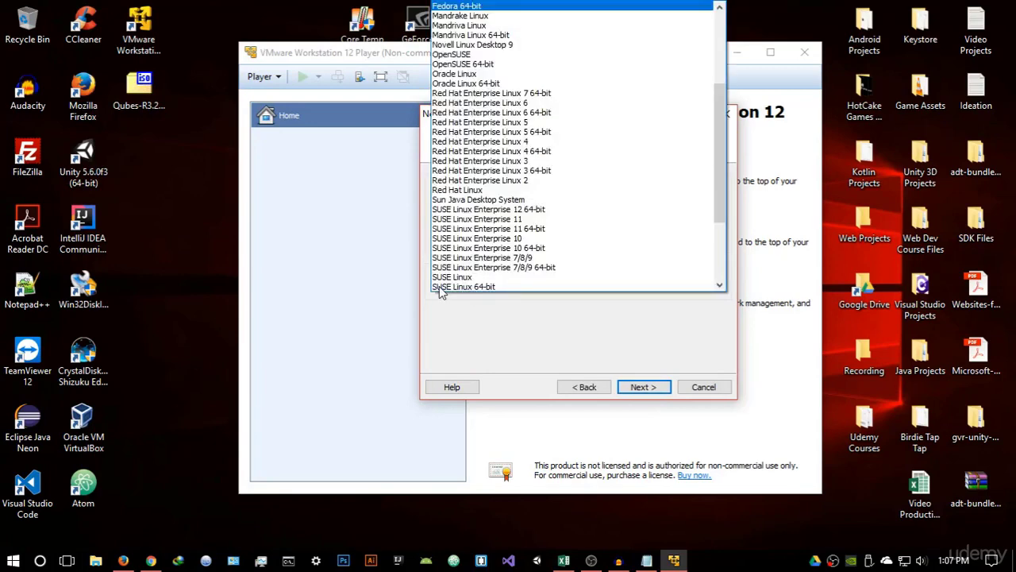
scroll(472, 32, up, 2)
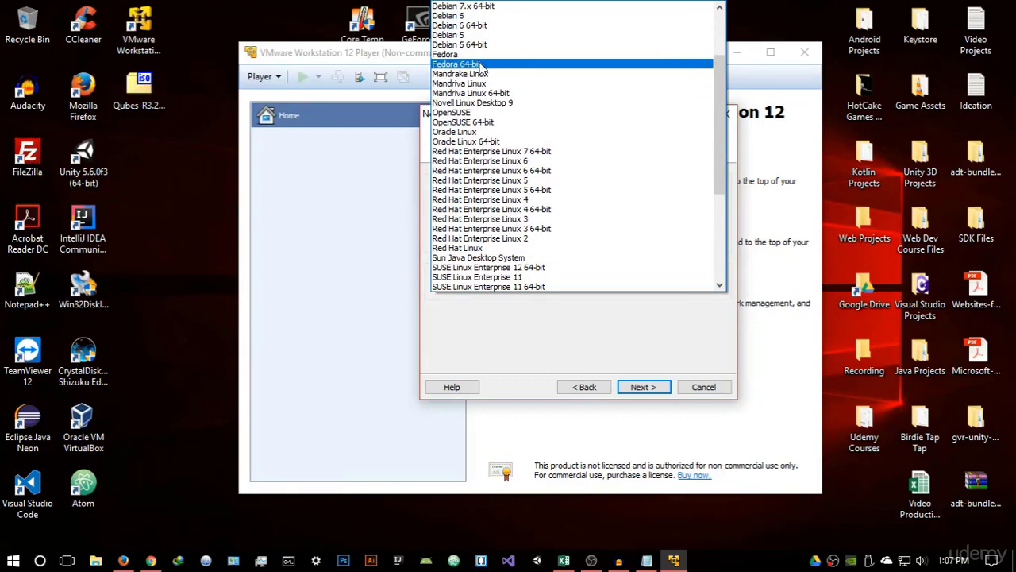
click(477, 54)
click(531, 286)
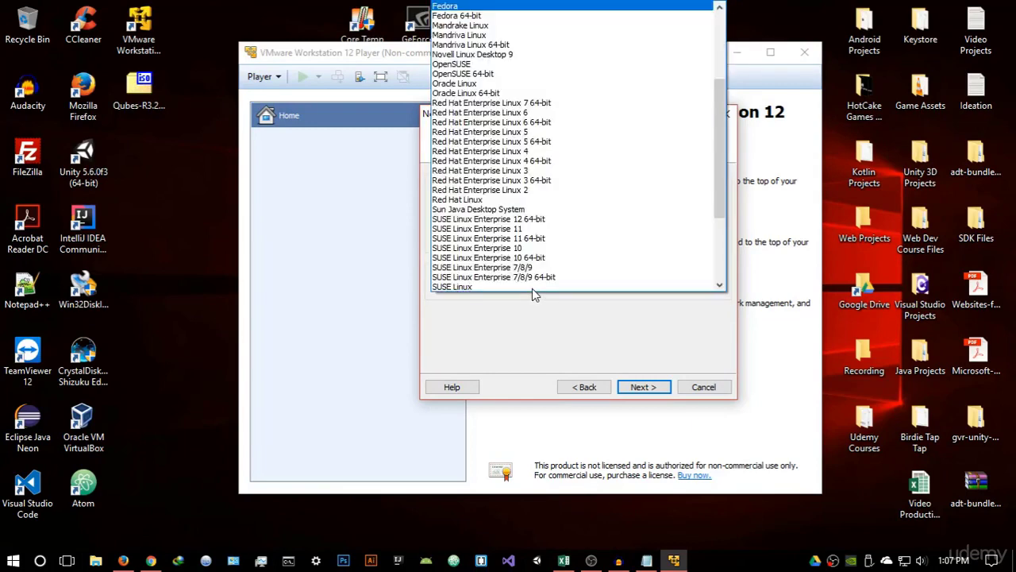
click(468, 15)
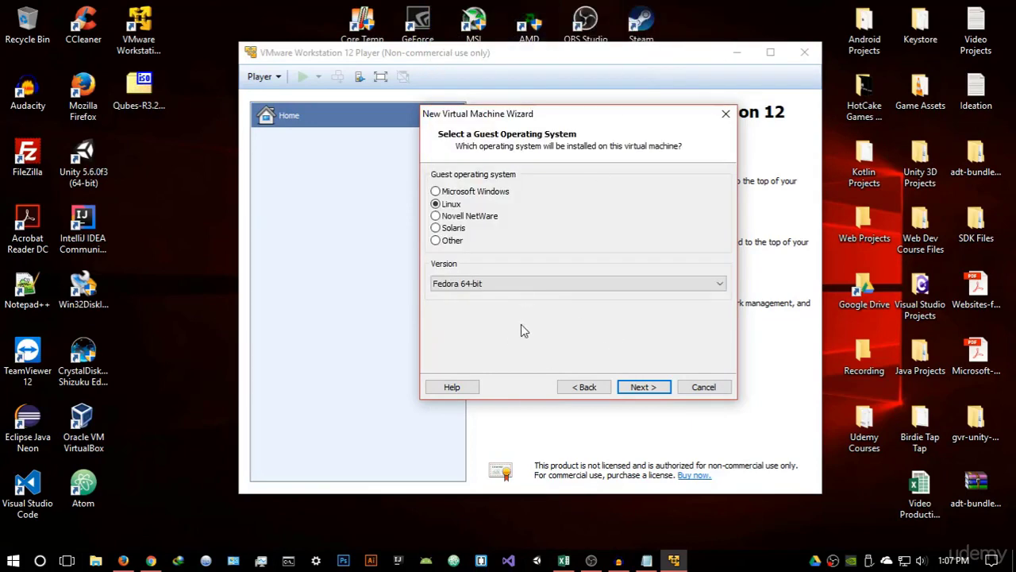
click(641, 387)
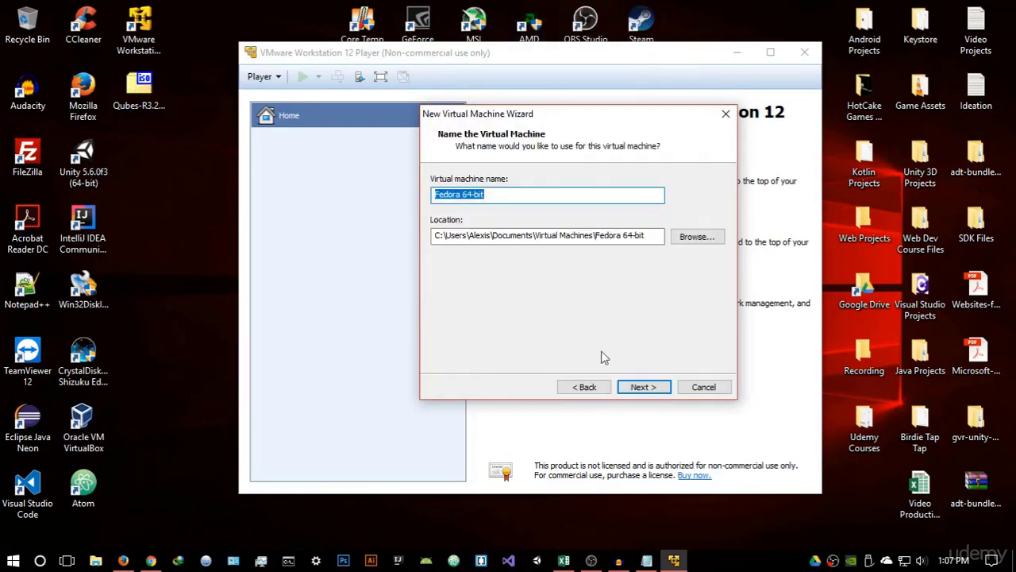
Name the virtual machine Qubes OS and set its location to the Virtual OS folder on drive D
key(BackSpace)
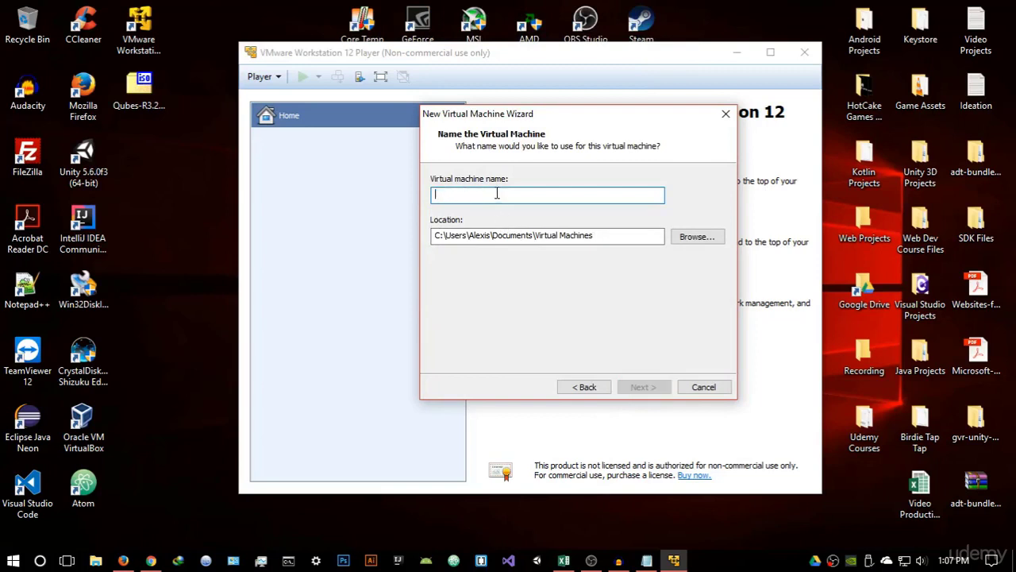
text(Qubes OS)
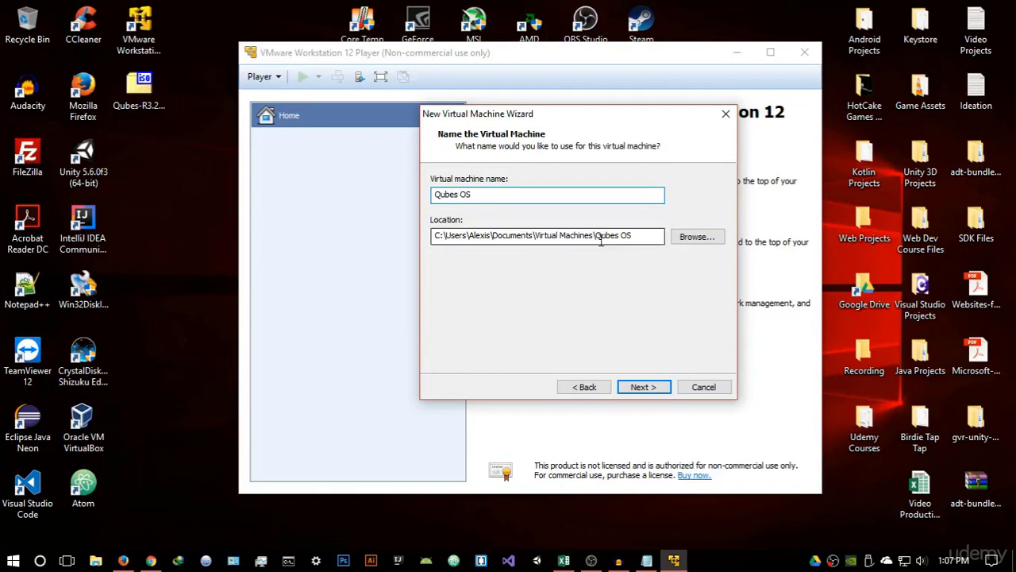
click(683, 237)
drag(600, 172, 652, 130)
scroll(534, 254, down, 1)
scroll(533, 254, down, 2)
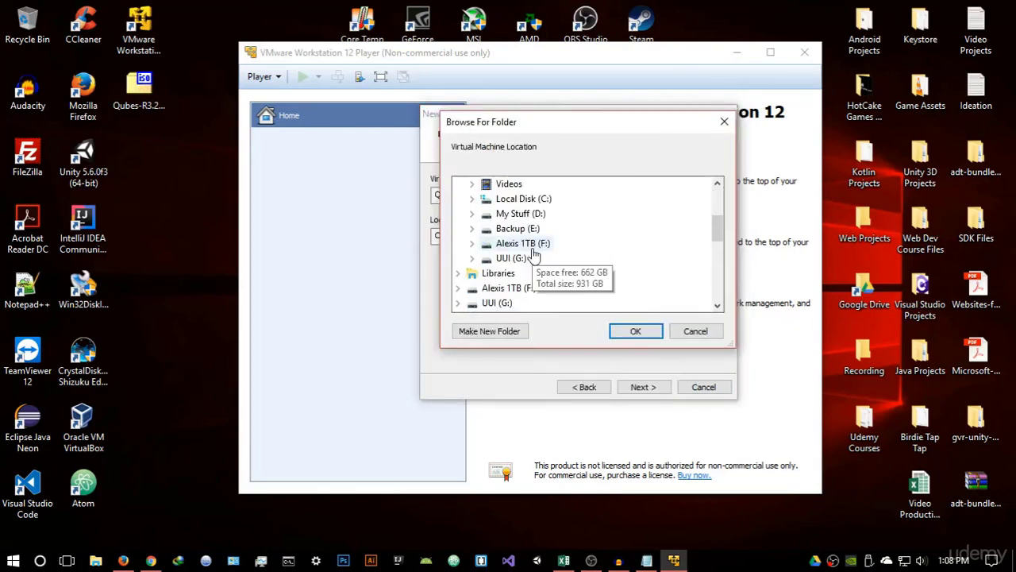
double_click(522, 214)
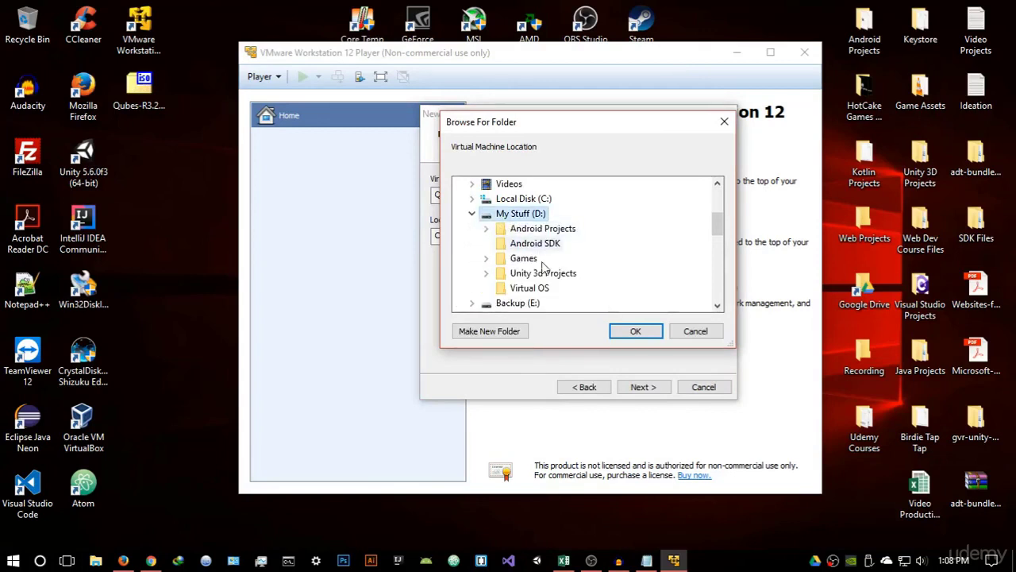
click(530, 288)
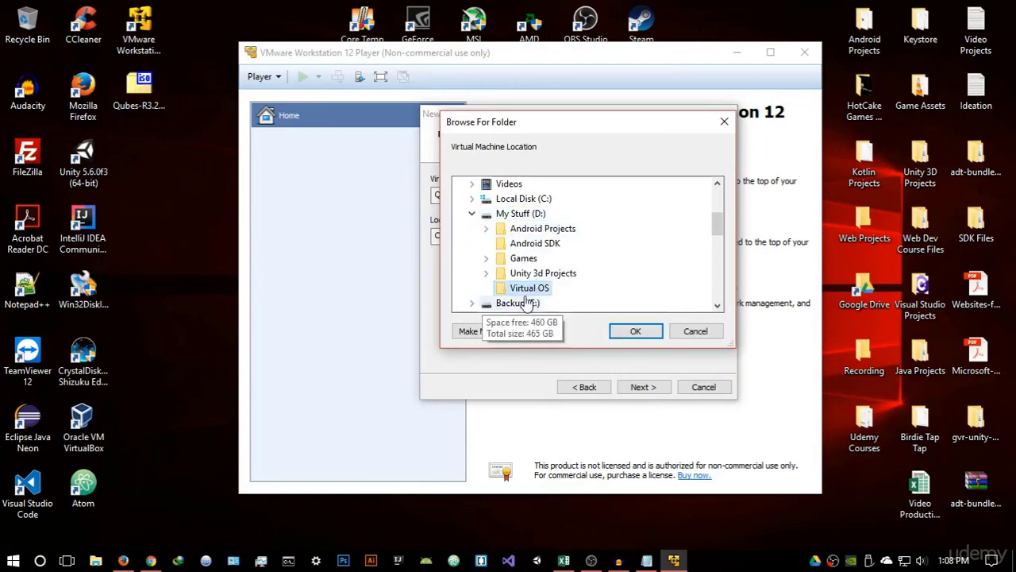
click(635, 331)
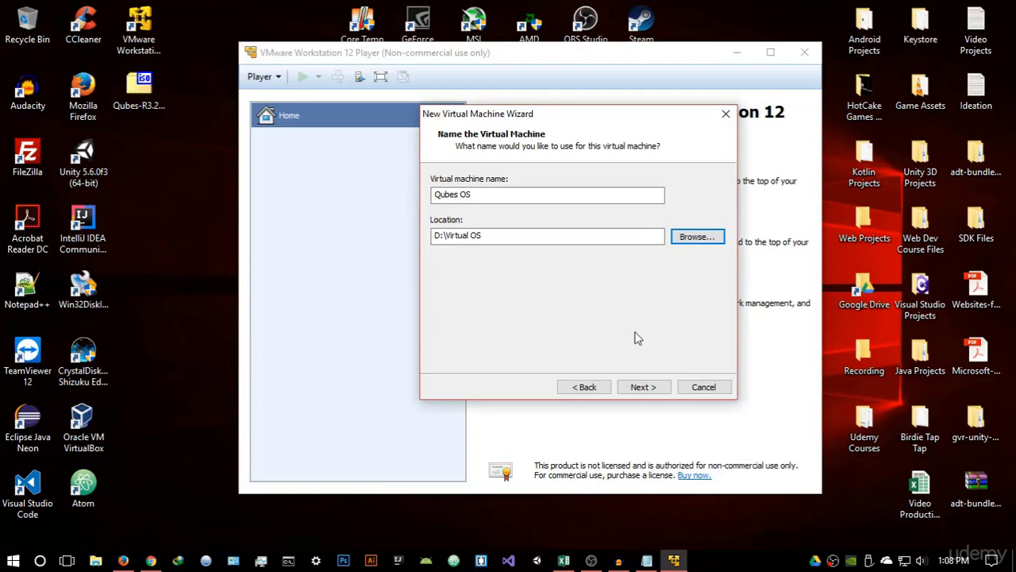
click(648, 386)
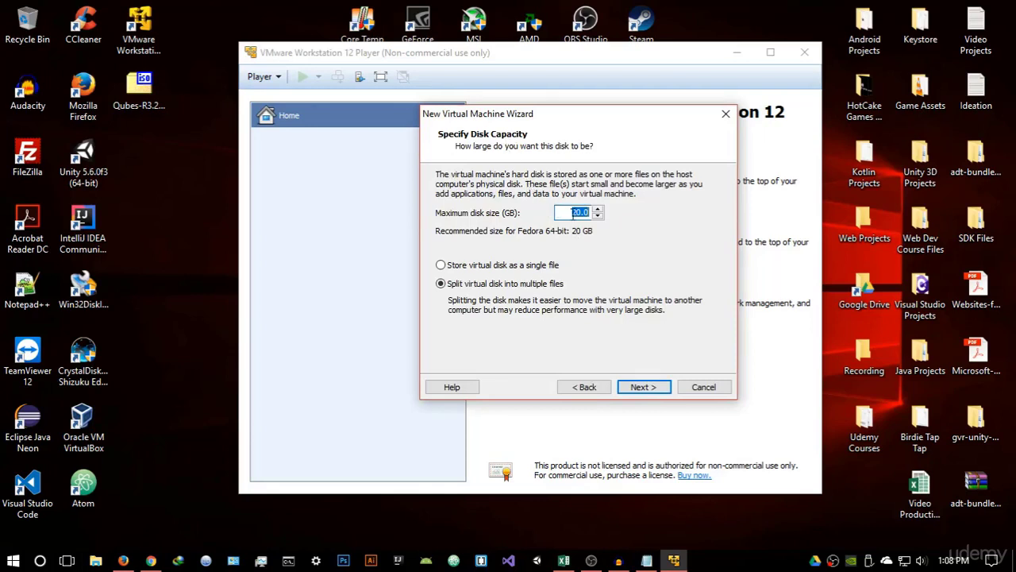
Set the maximum disk size to 30 GB and store the virtual disk as a single file
click(582, 213)
mouse_move(568, 117)
mouse_down()
mouse_move(570, 79)
mouse_move(577, 117)
mouse_up()
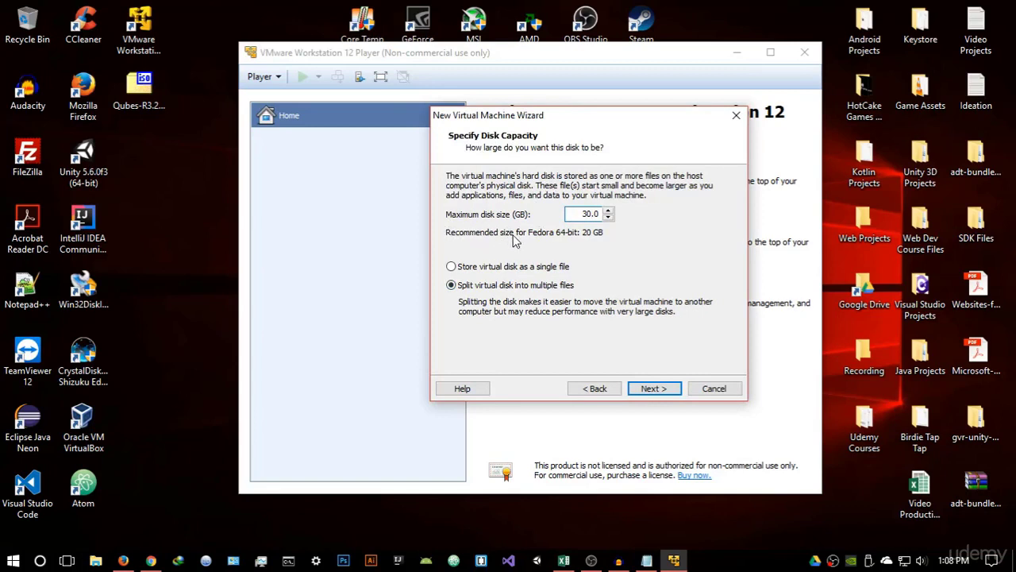
click(451, 267)
click(653, 389)
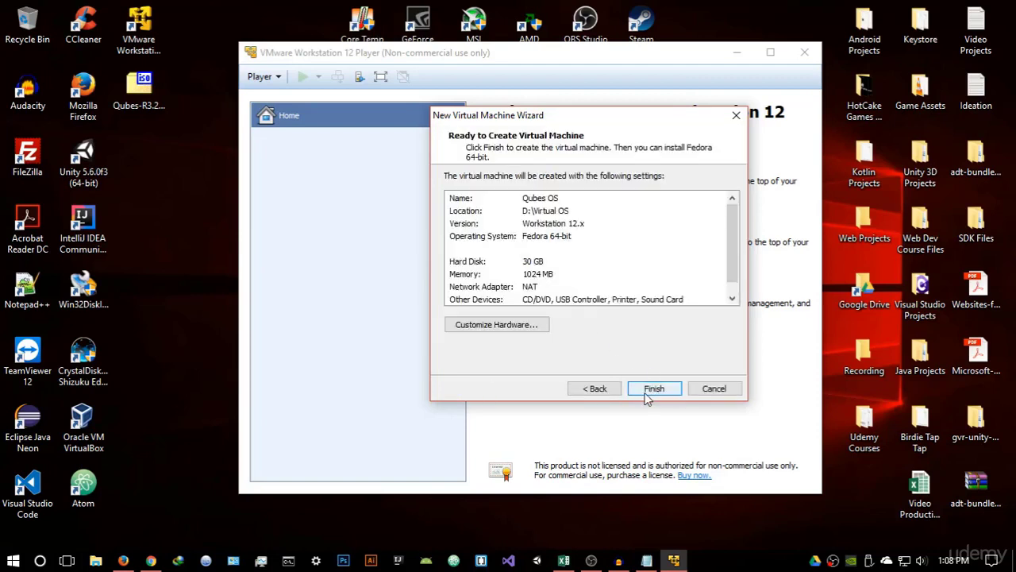
Open the hardware customization and set the virtual machine's memory to 1 GB
click(535, 329)
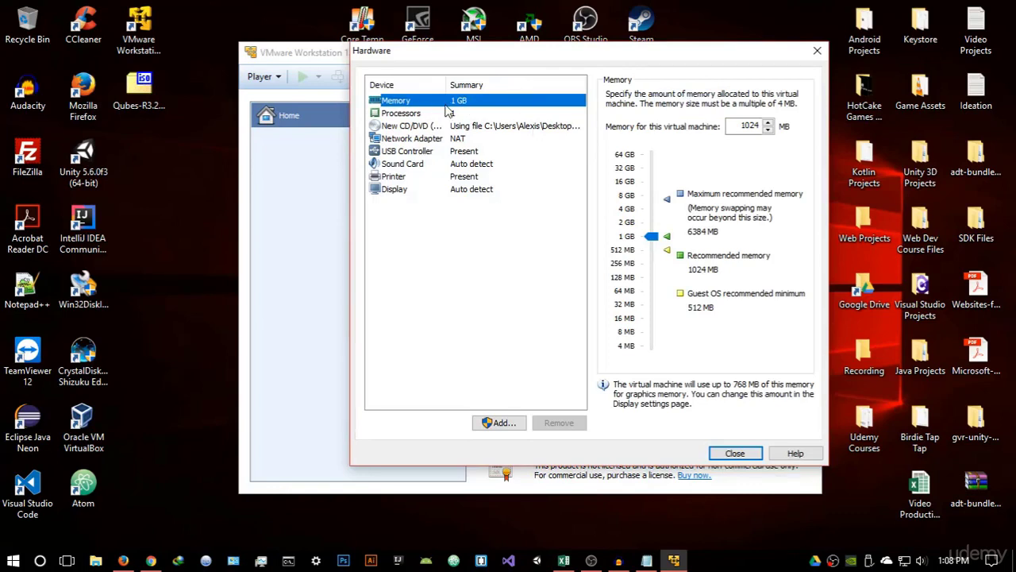
double_click(750, 126)
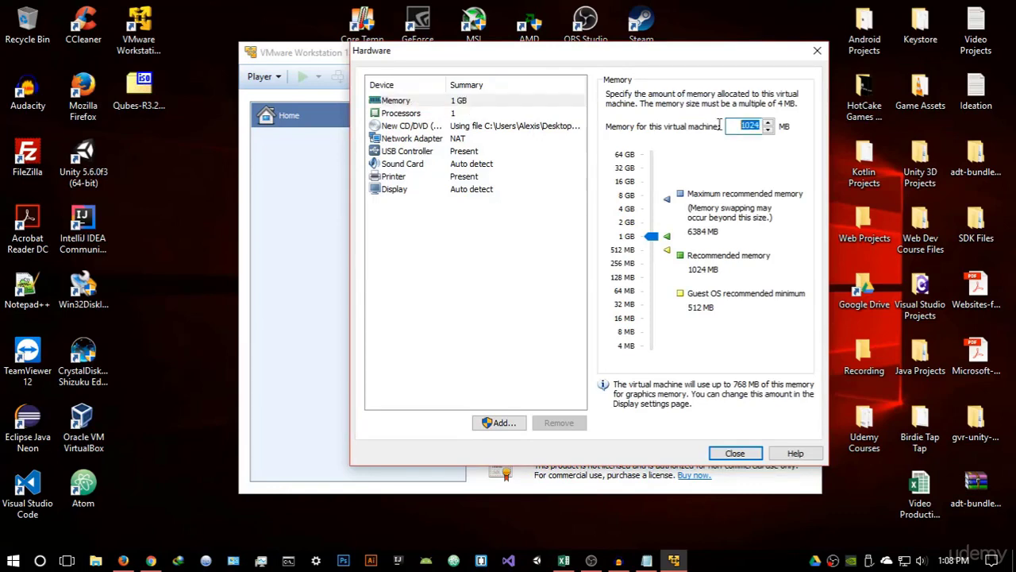
key(BackSpace)
click(651, 231)
Set the number of processor cores for the virtual machine to 2
click(433, 115)
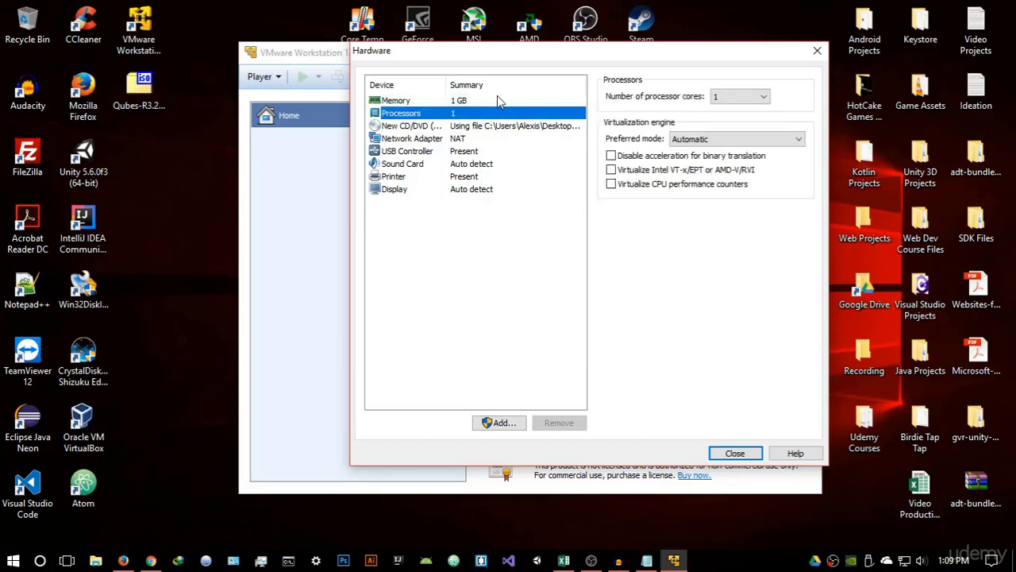
click(737, 100)
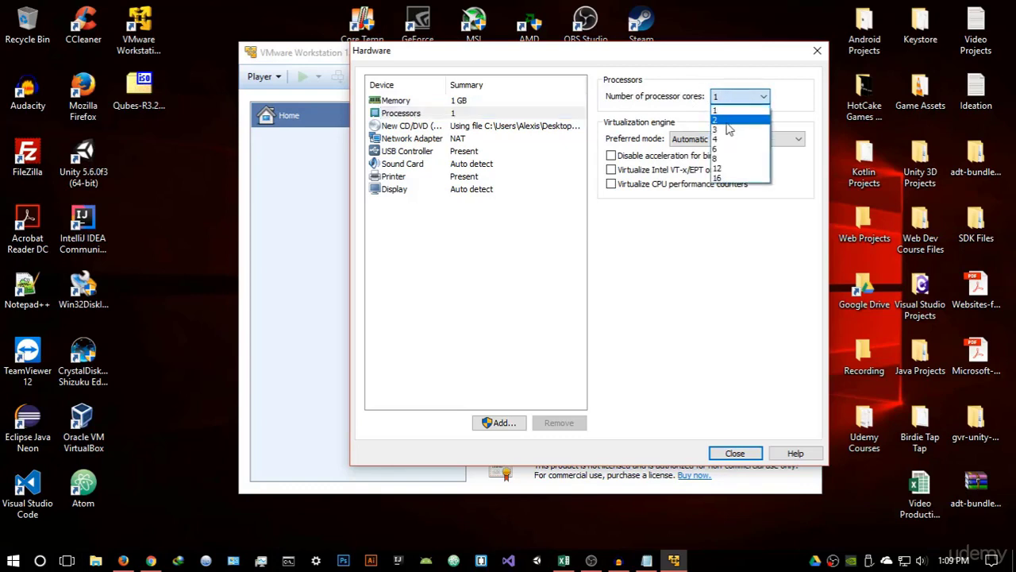
click(728, 121)
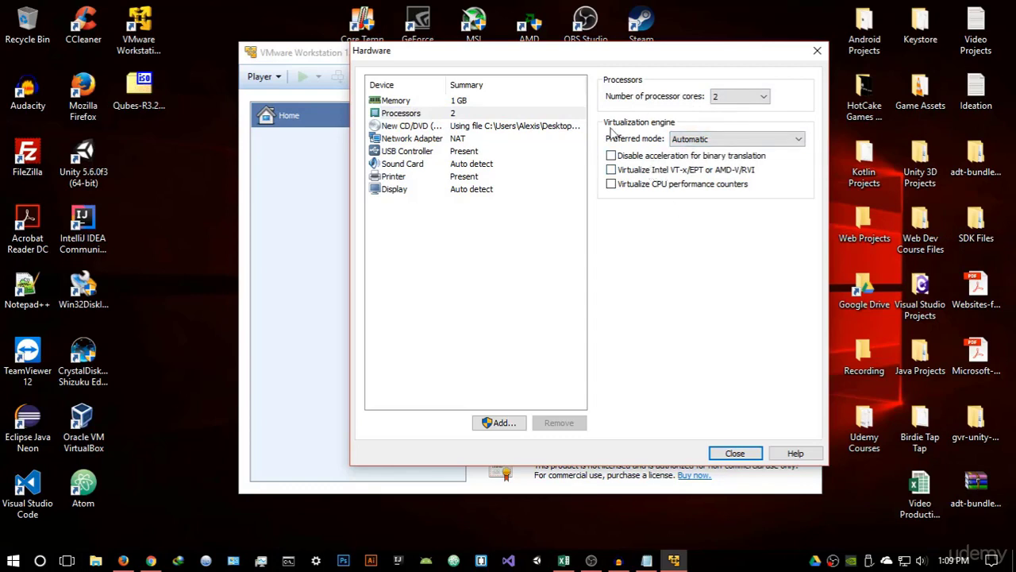
Limit the display's maximum graphics memory to 128 MB and close the hardware settings
click(406, 191)
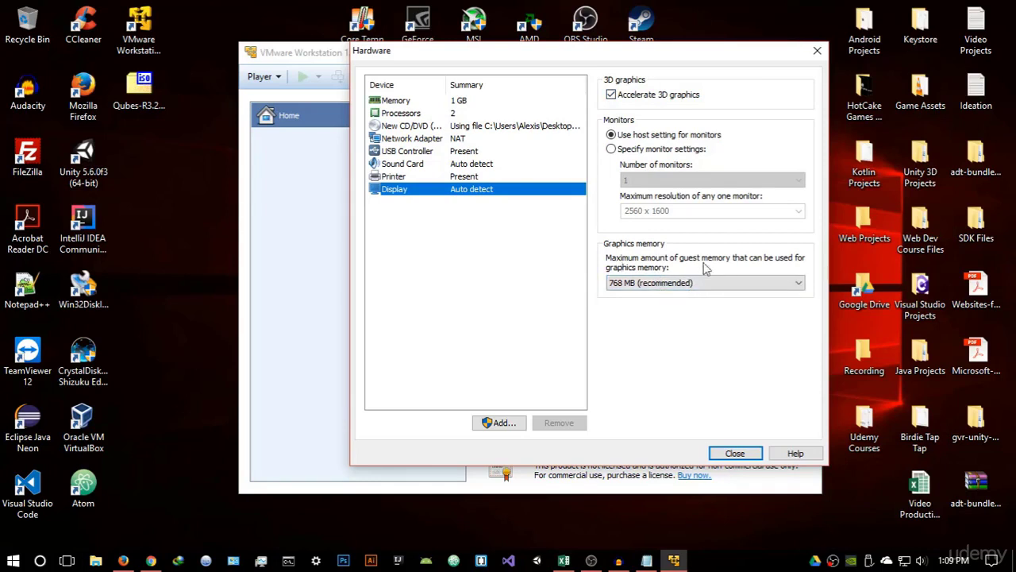
click(687, 284)
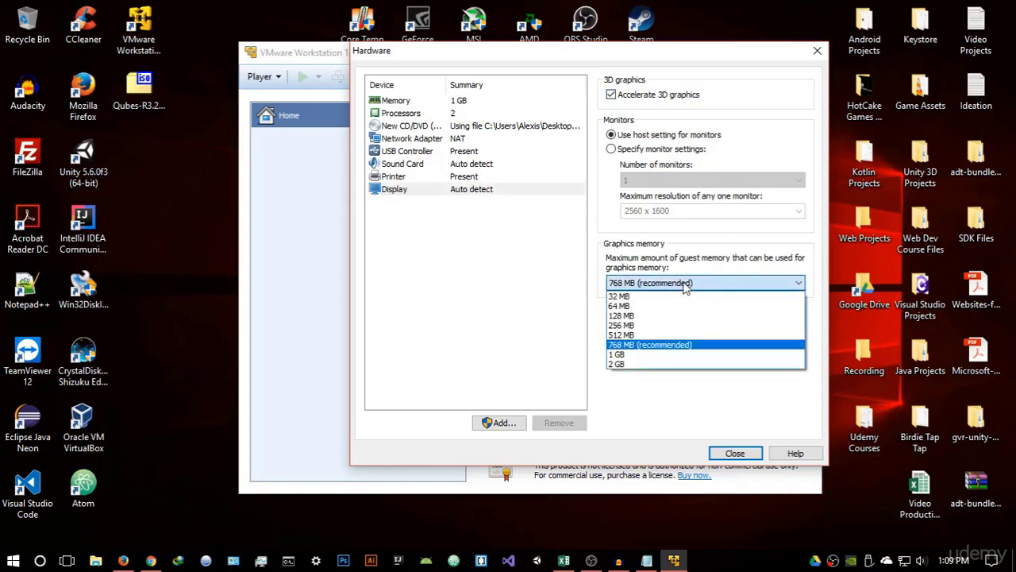
click(643, 318)
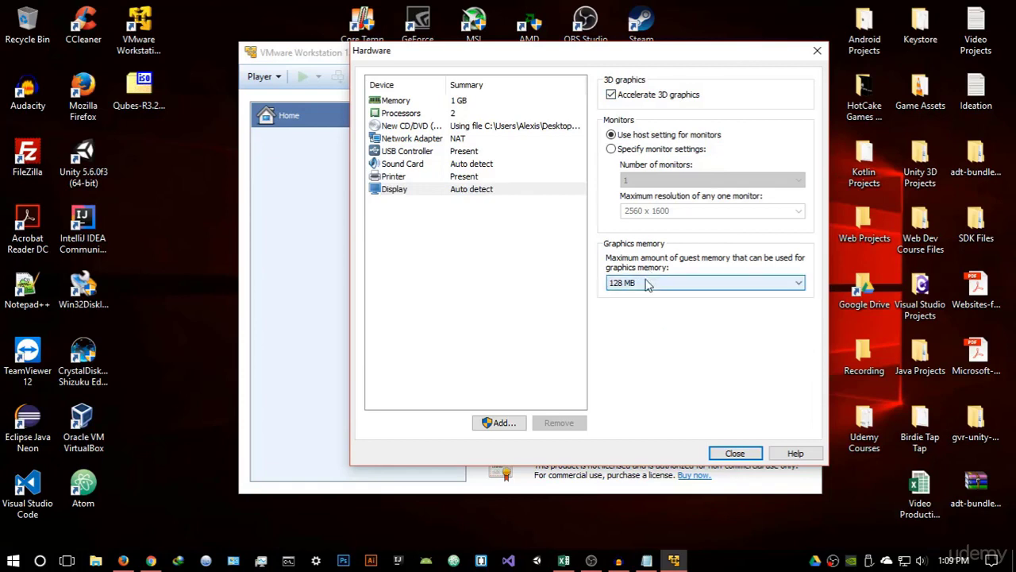
click(651, 286)
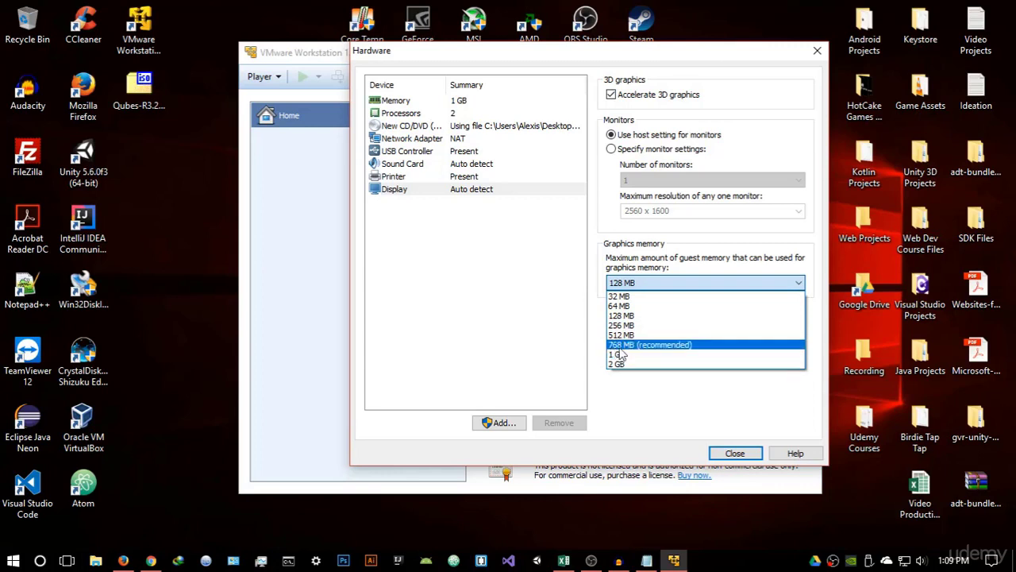
click(686, 317)
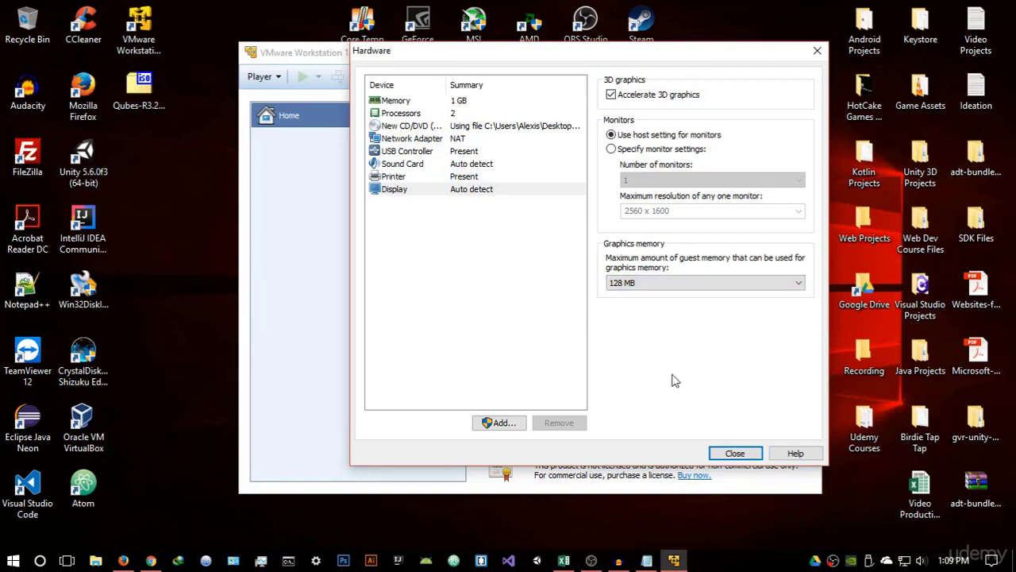
click(735, 453)
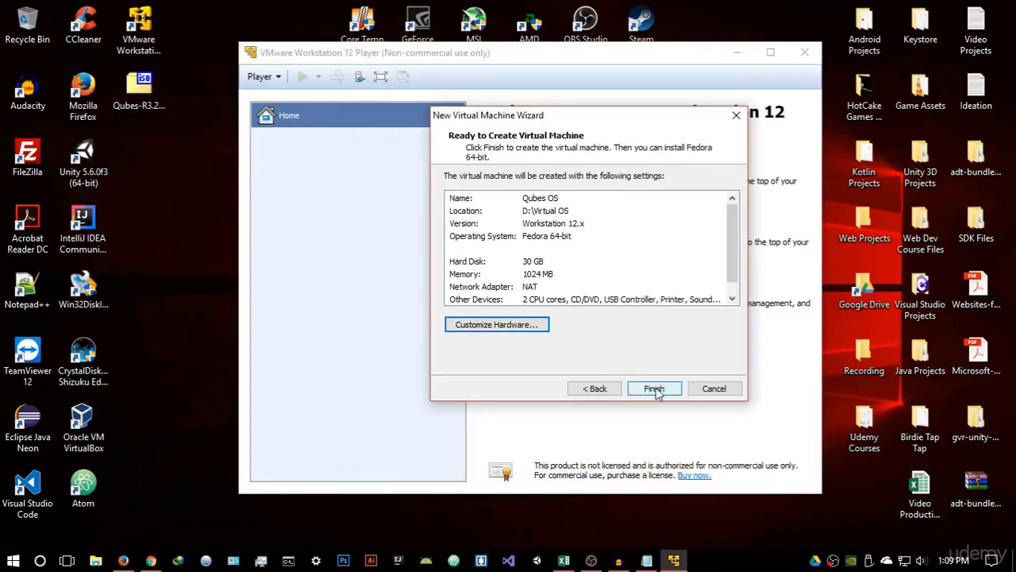
Finish creating the virtual machine and open the settings of Qubes OS from the library
click(656, 392)
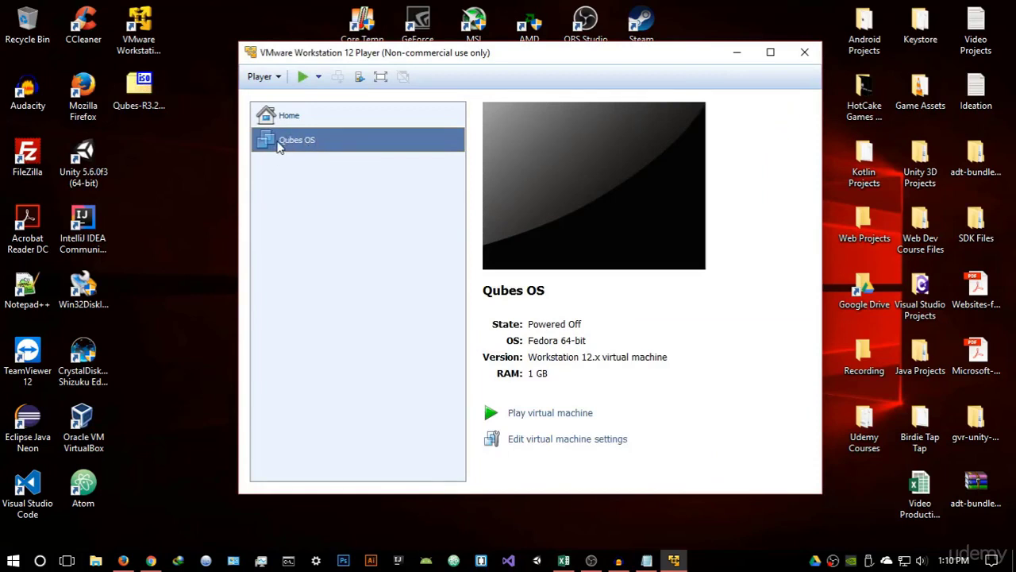
right_click(358, 135)
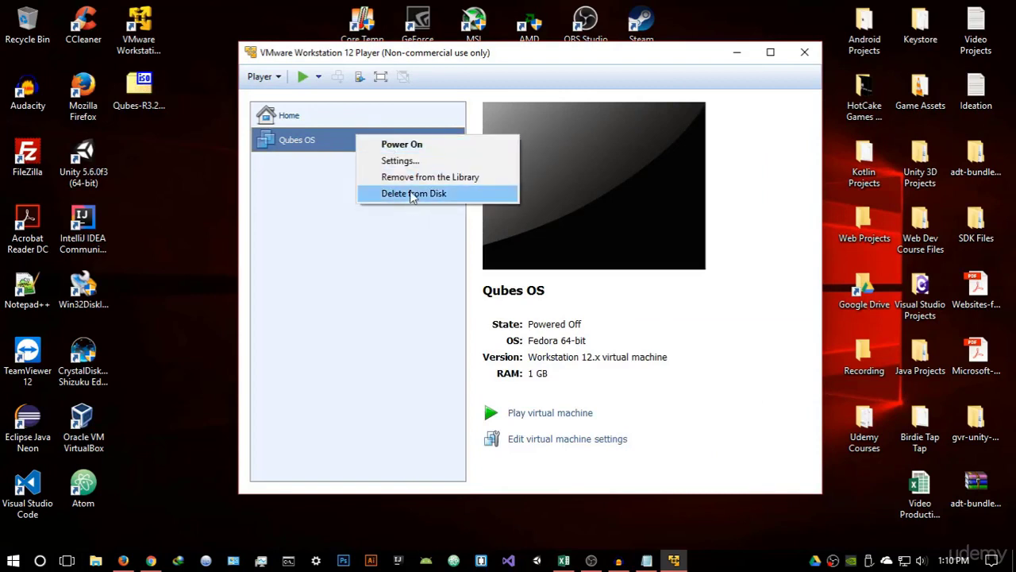
click(409, 161)
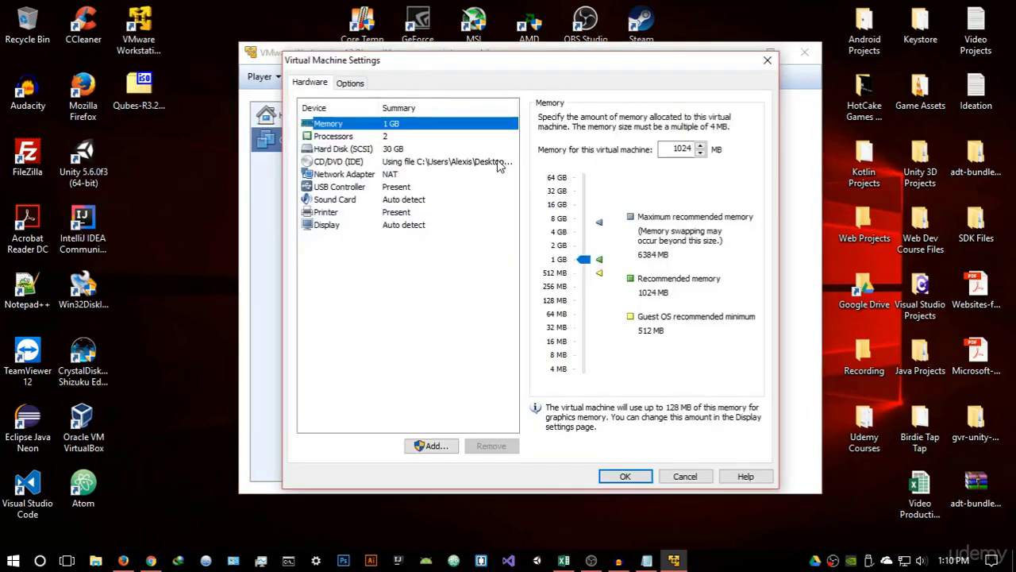
Raise the virtual machine's memory to 2 GB (2048 MB) and save the settings
click(585, 262)
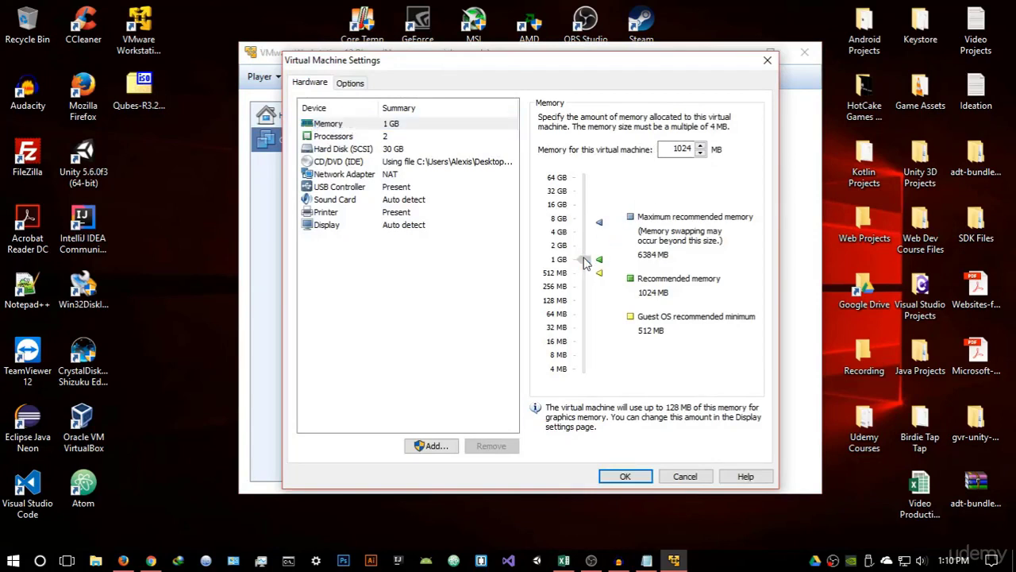
drag(585, 262, 584, 245)
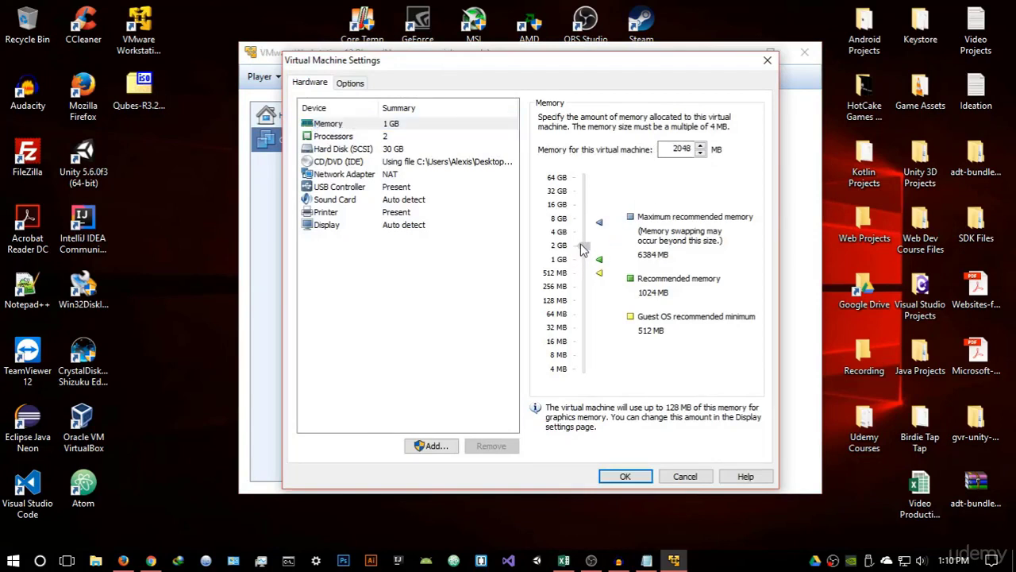
click(626, 476)
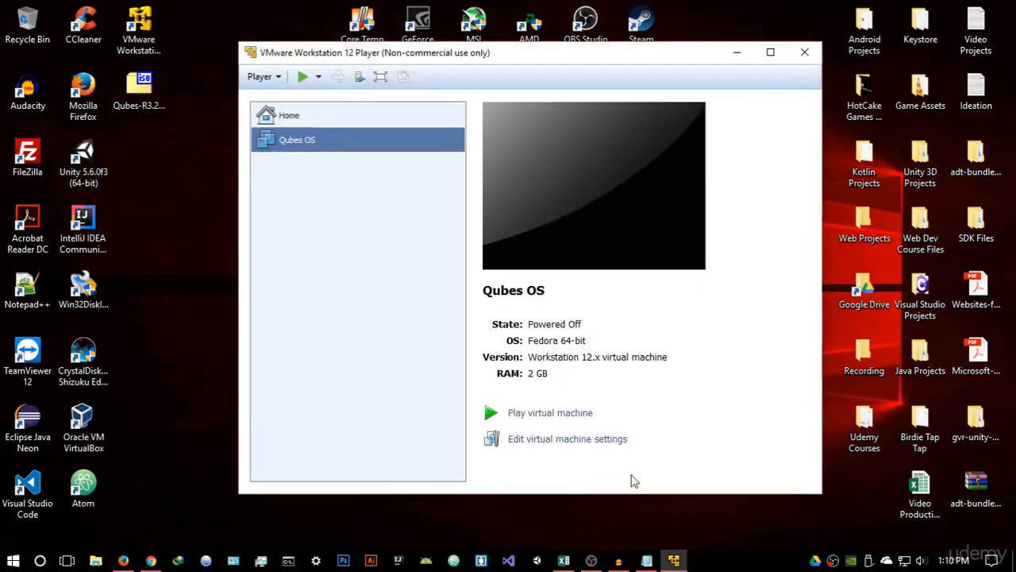
Start the Qubes OS virtual machine and boot it with the Install Qubes R3.2 option
click(548, 416)
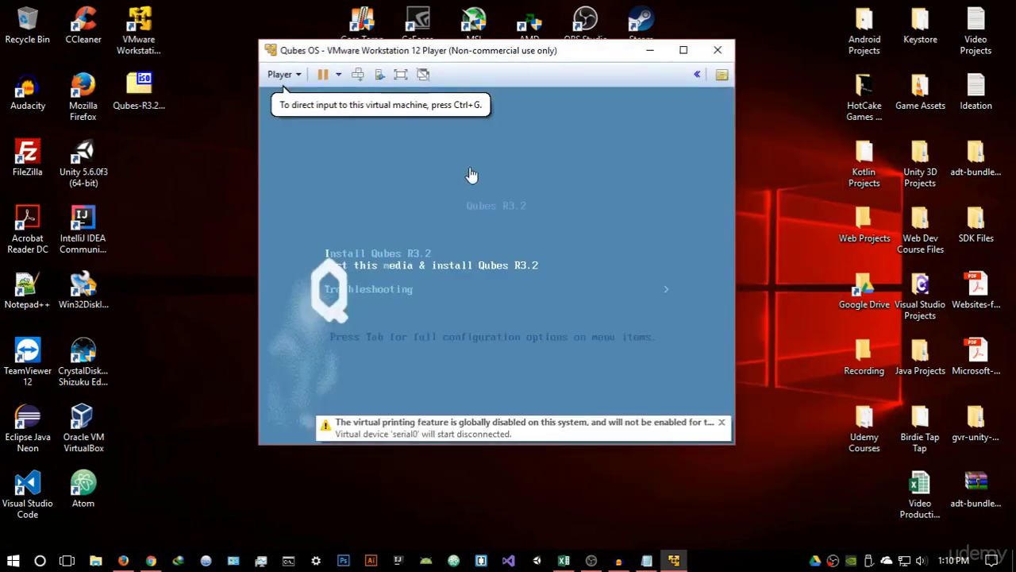
click(512, 163)
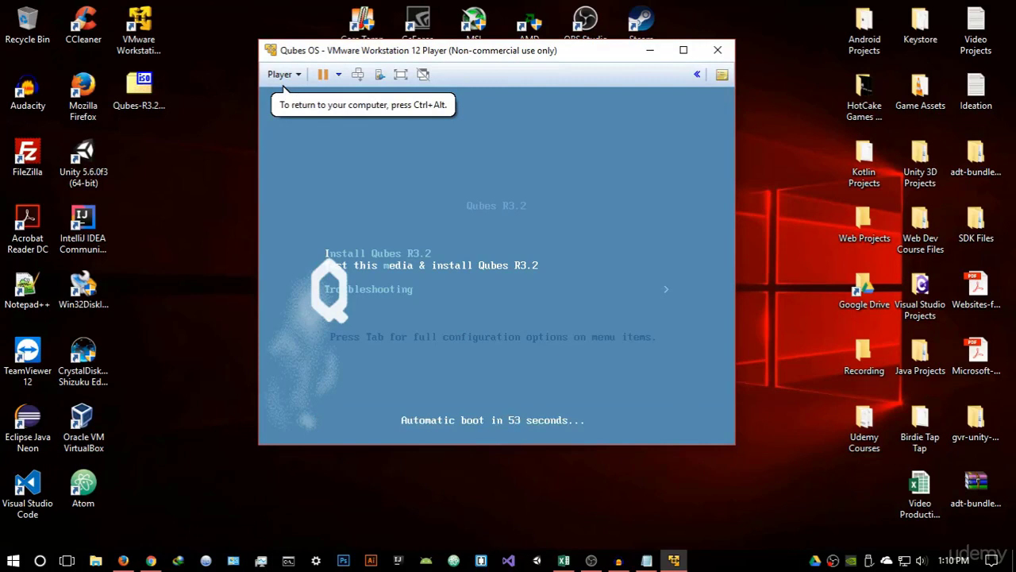
key(Up)
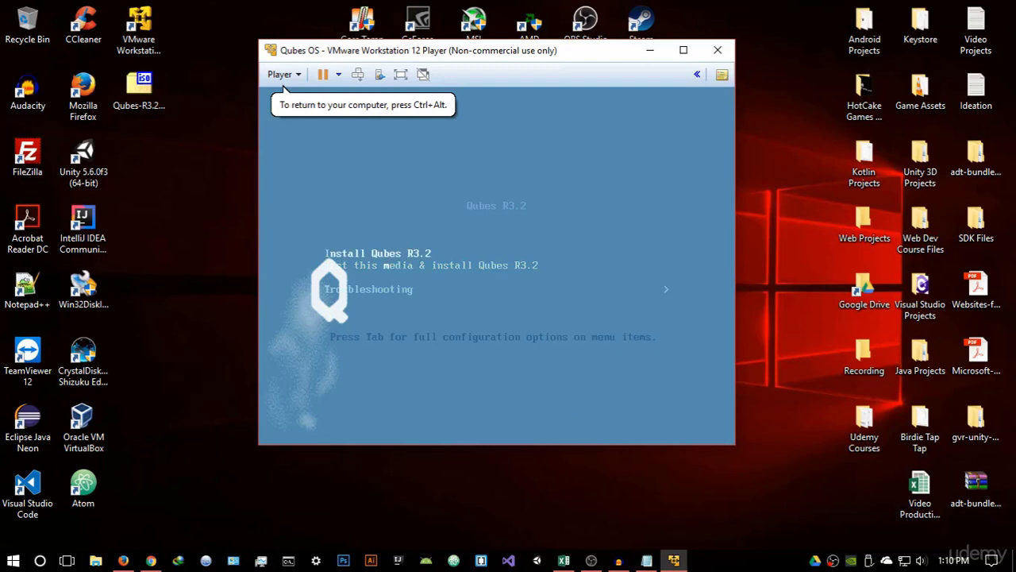
key(Up)
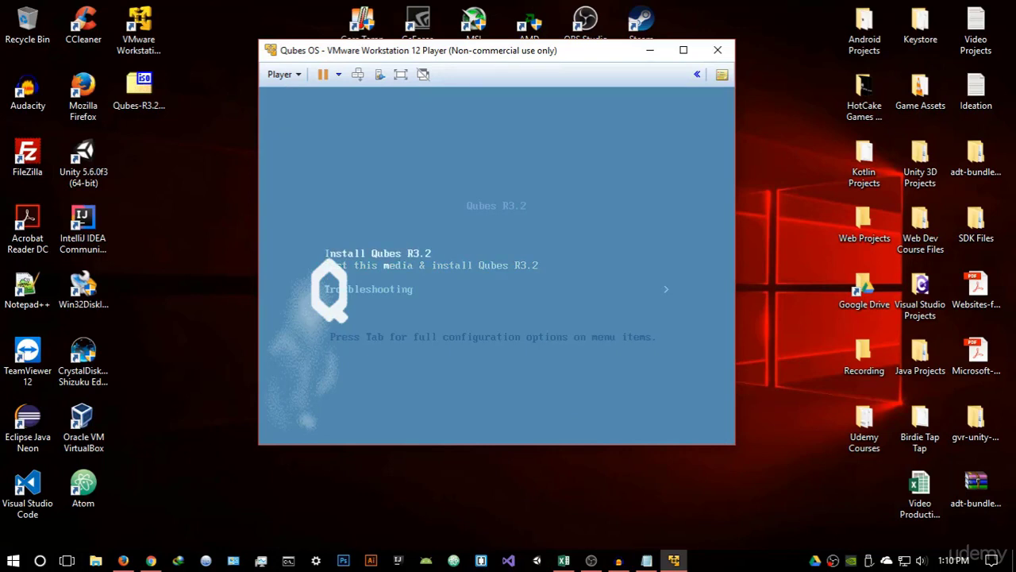
key(Return)
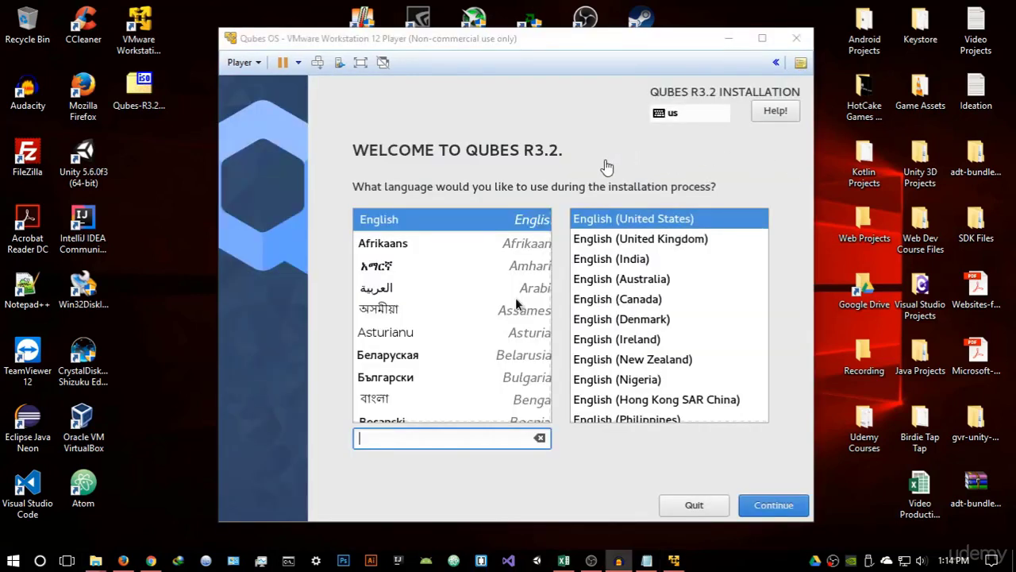
Continue the installer in English (United States) and review the keyboard layout, keeping English (US)
drag(576, 46, 575, 38)
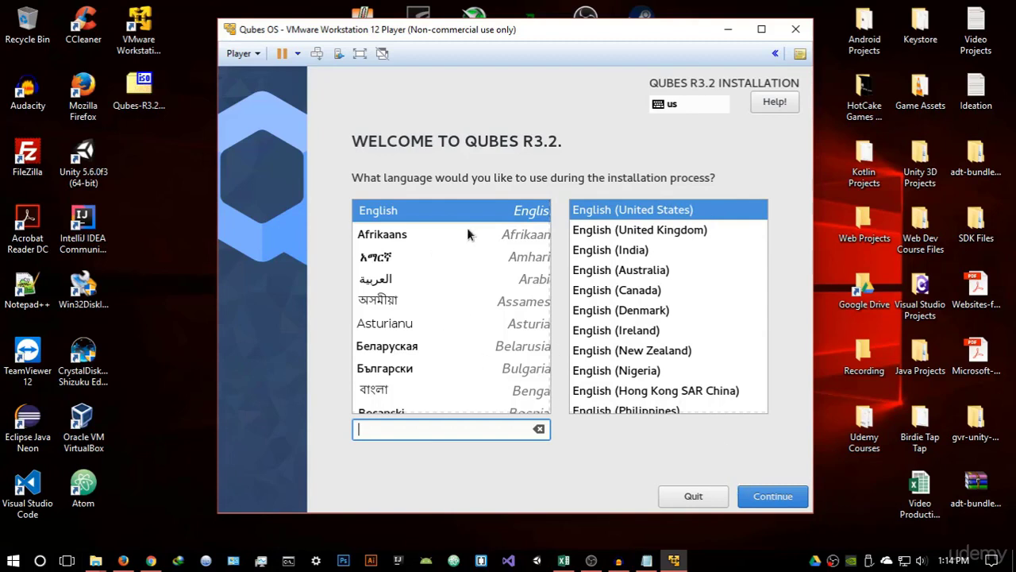
click(756, 506)
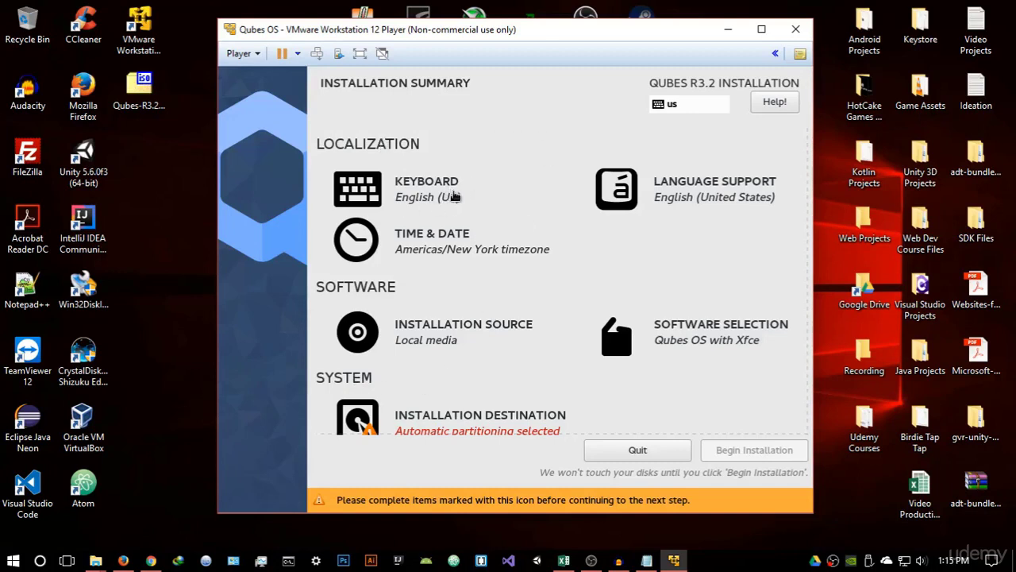
click(416, 197)
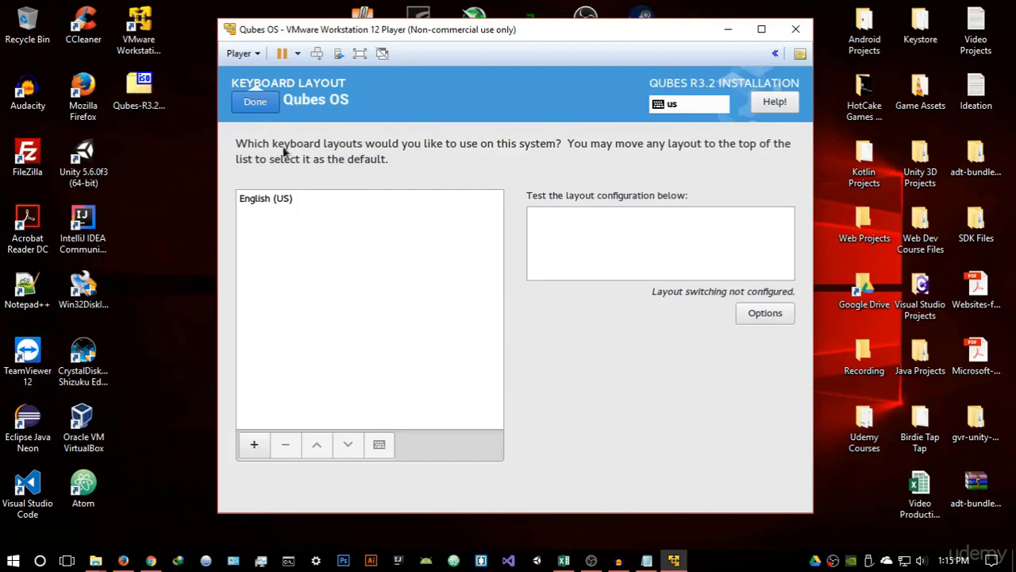
click(256, 103)
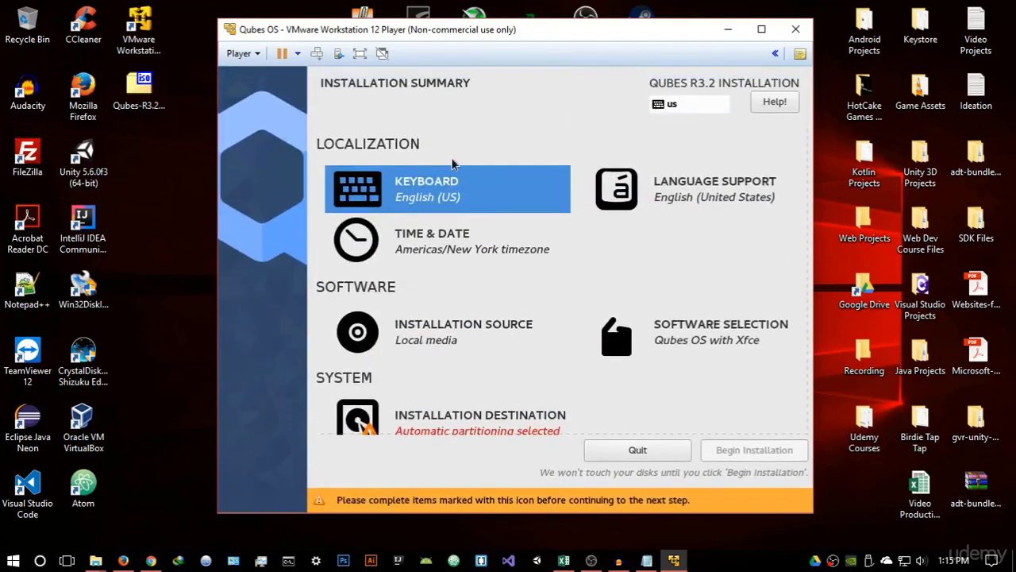
Try adding language support for English (United Kingdom), English (India) and English (Australia), and clear those selections again
click(700, 199)
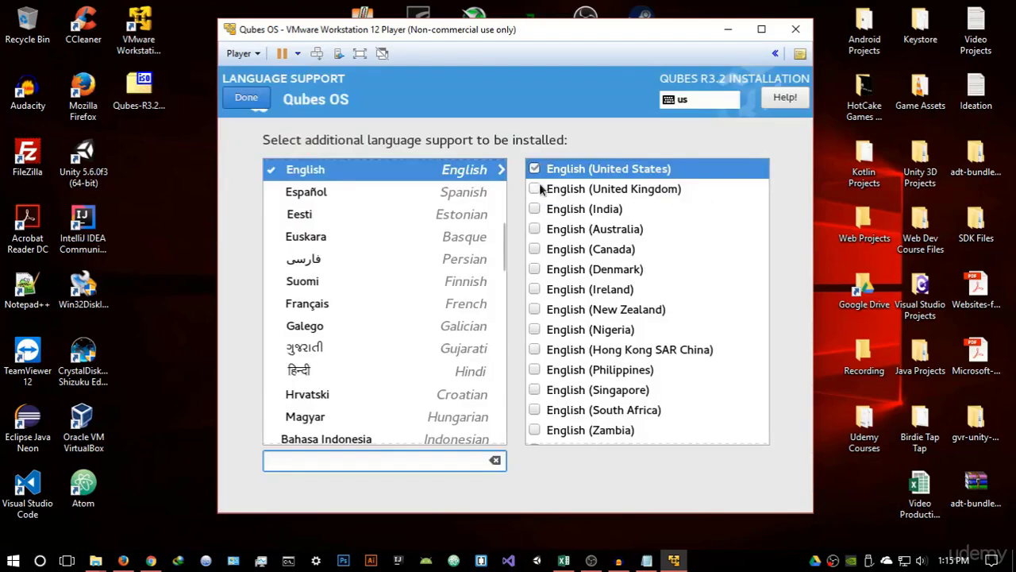
click(536, 189)
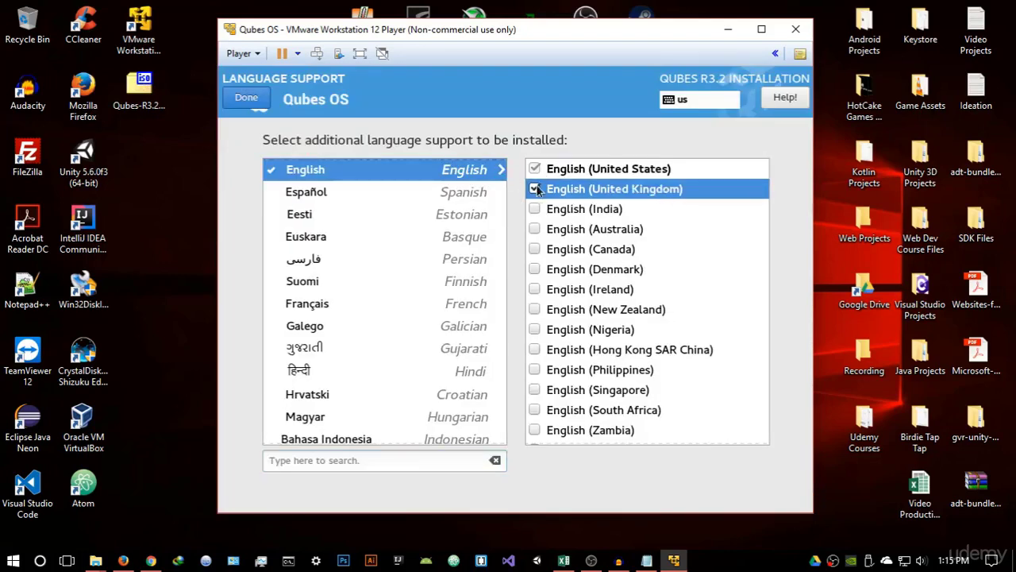
click(535, 210)
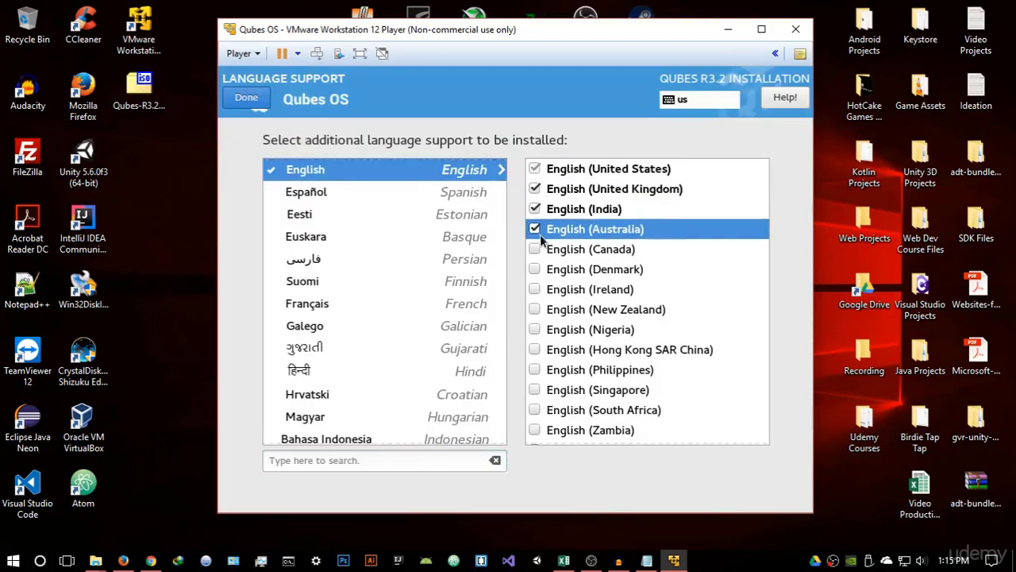
click(535, 230)
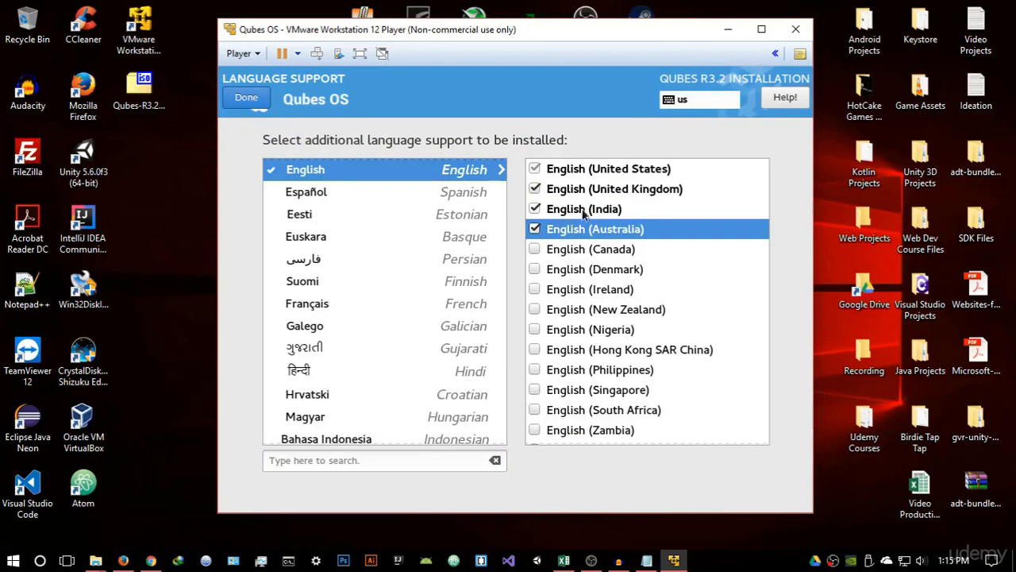
click(535, 230)
click(535, 208)
click(535, 189)
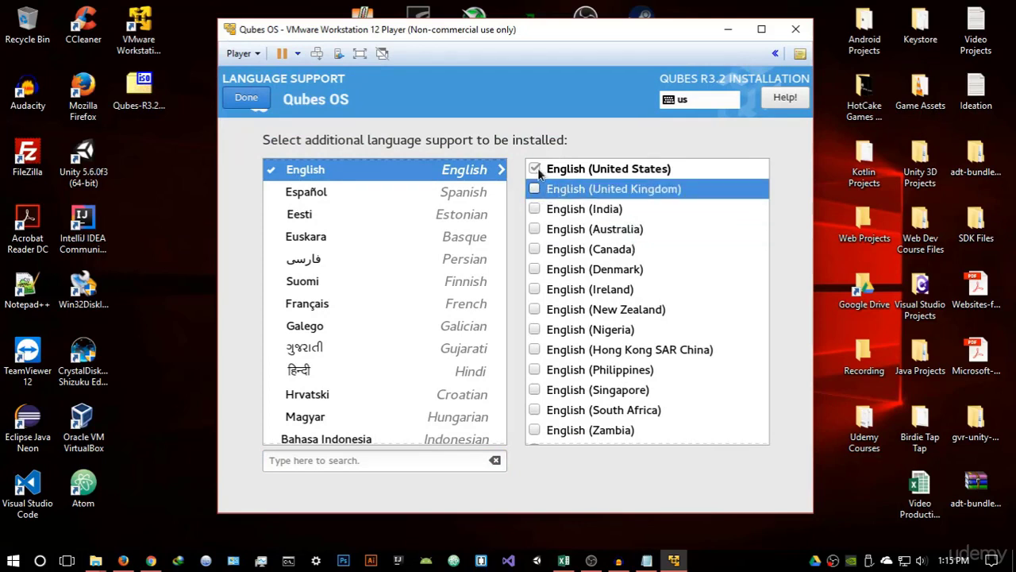
click(246, 98)
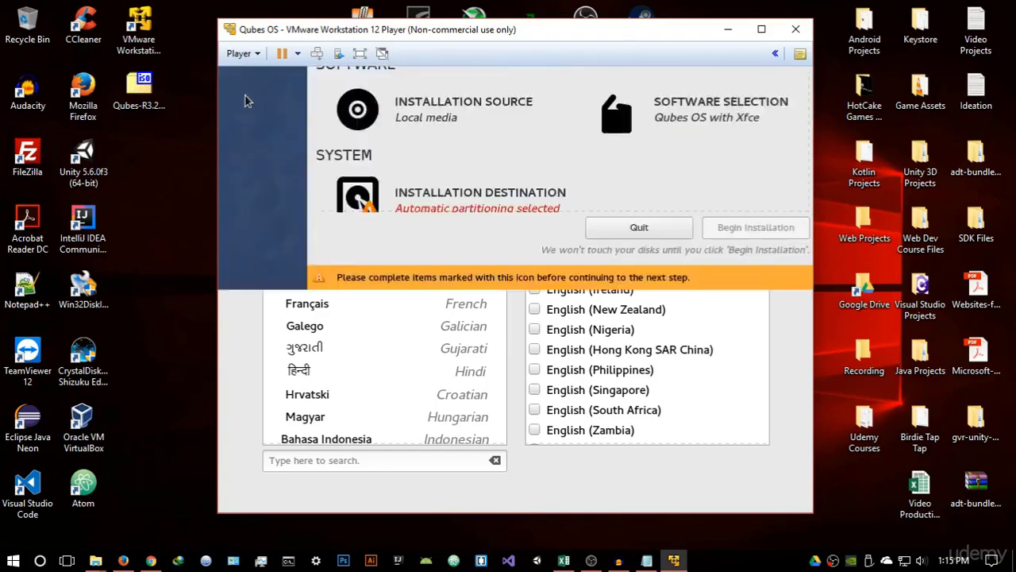
Try the AM/PM format in the time and date settings and return to the 24-hour format
click(478, 247)
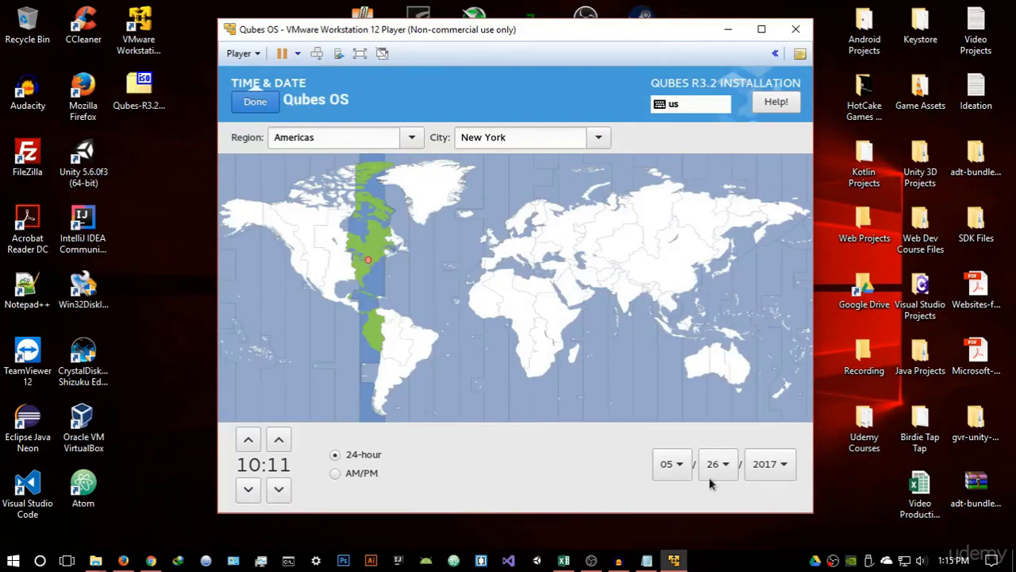
click(345, 473)
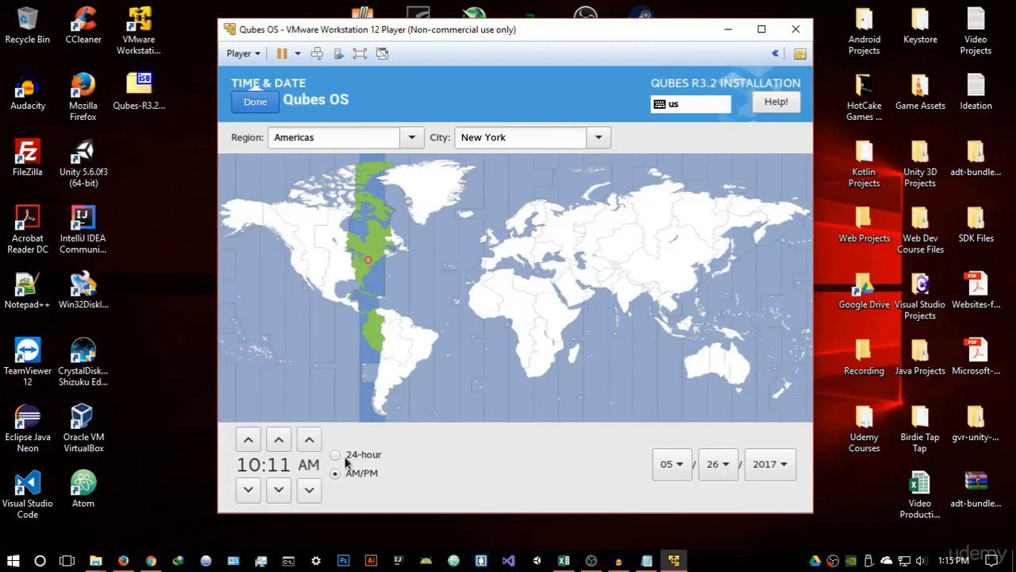
click(345, 455)
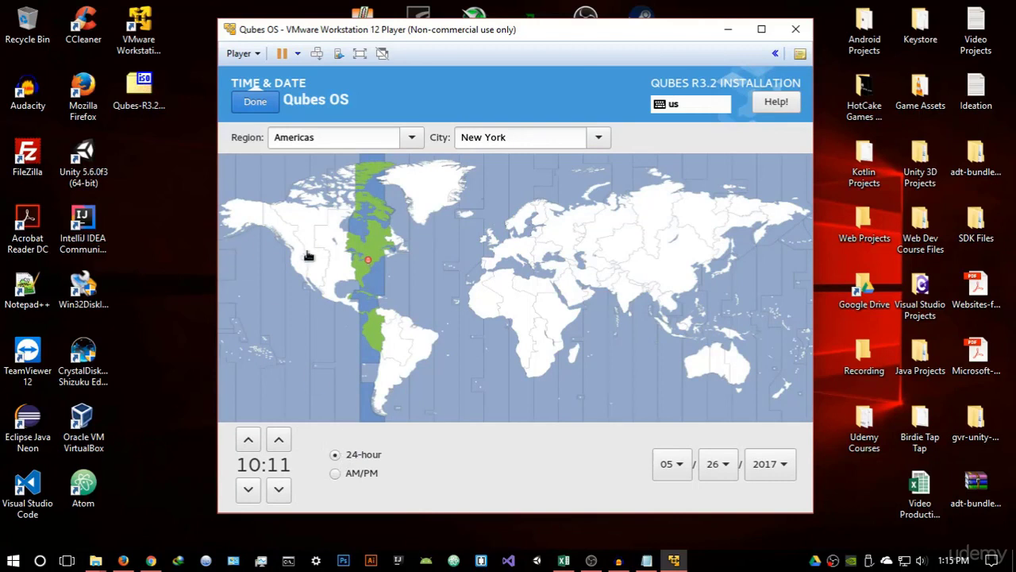
click(255, 101)
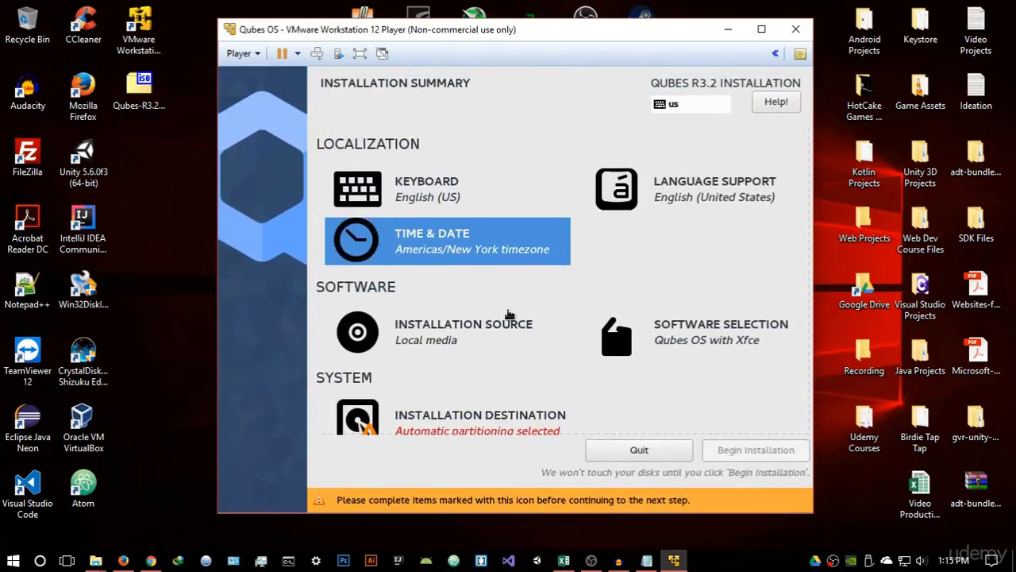
Confirm Qubes OS with Xfce as the base environment, keeping the Debian 8 and Whonix add-ons
scroll(508, 314, down, 1)
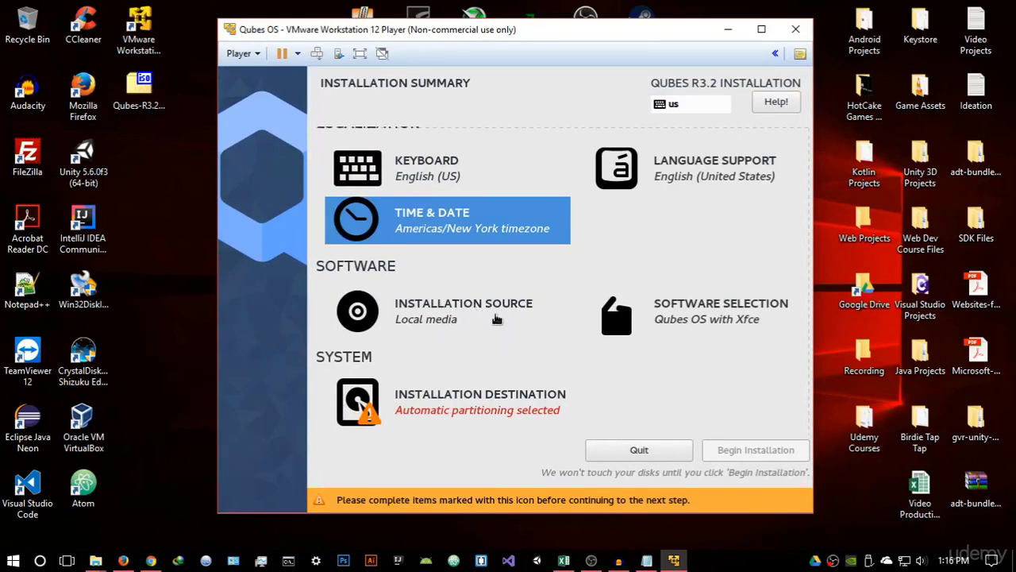
click(702, 316)
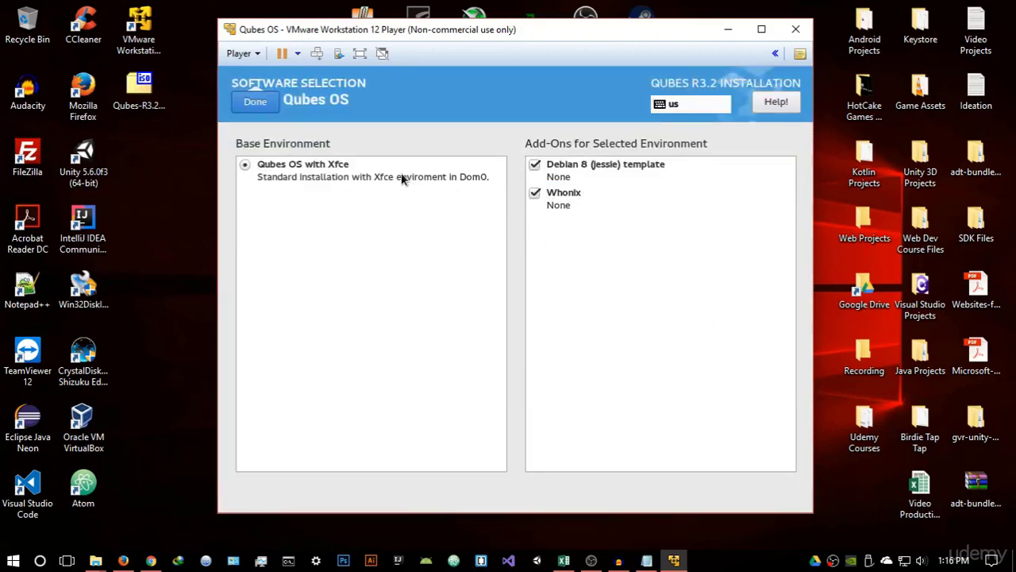
click(323, 171)
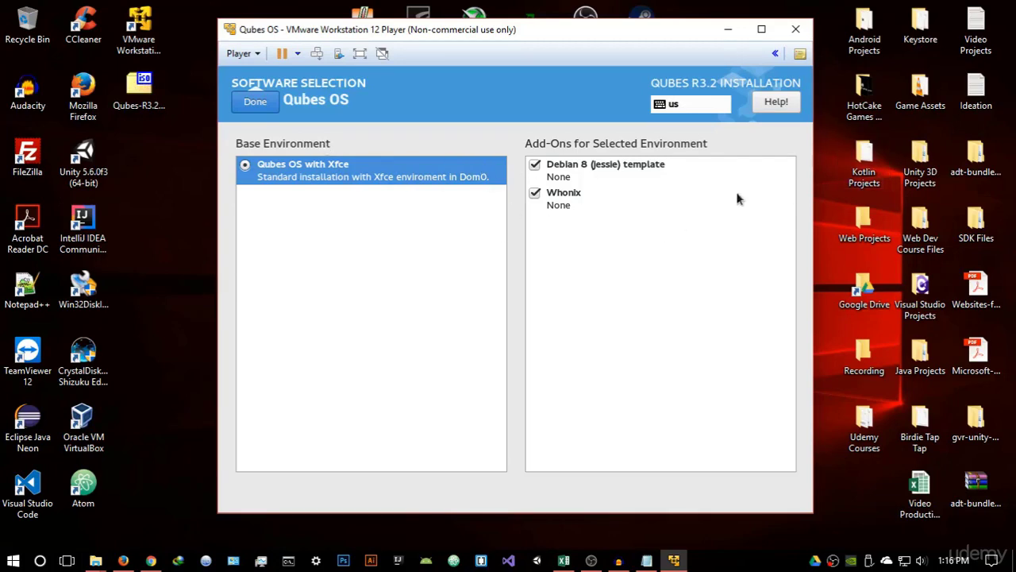
click(259, 102)
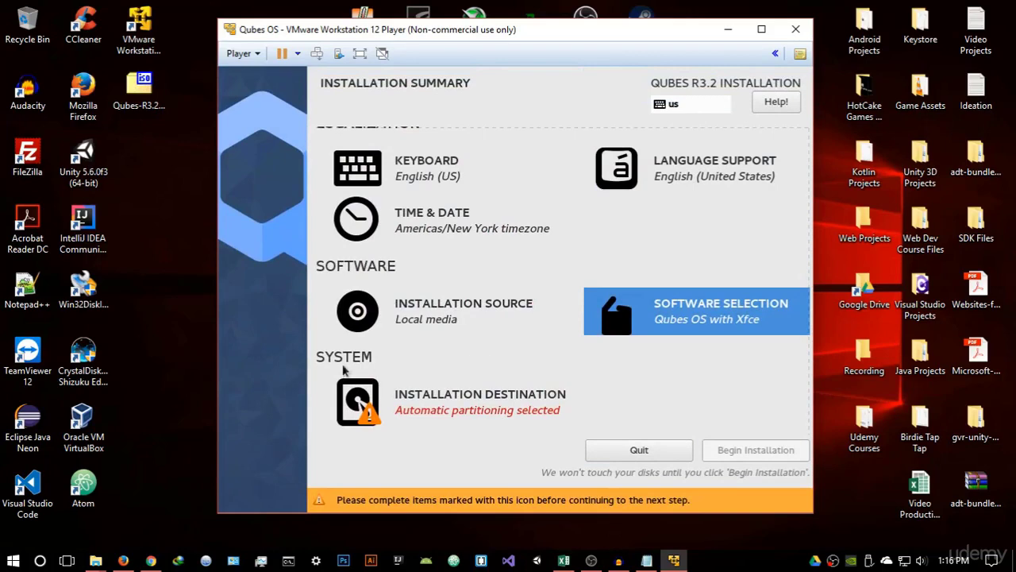
Open the installation destination, look at the options for adding a disk, and select the 30 GiB VMware virtual disk
click(456, 405)
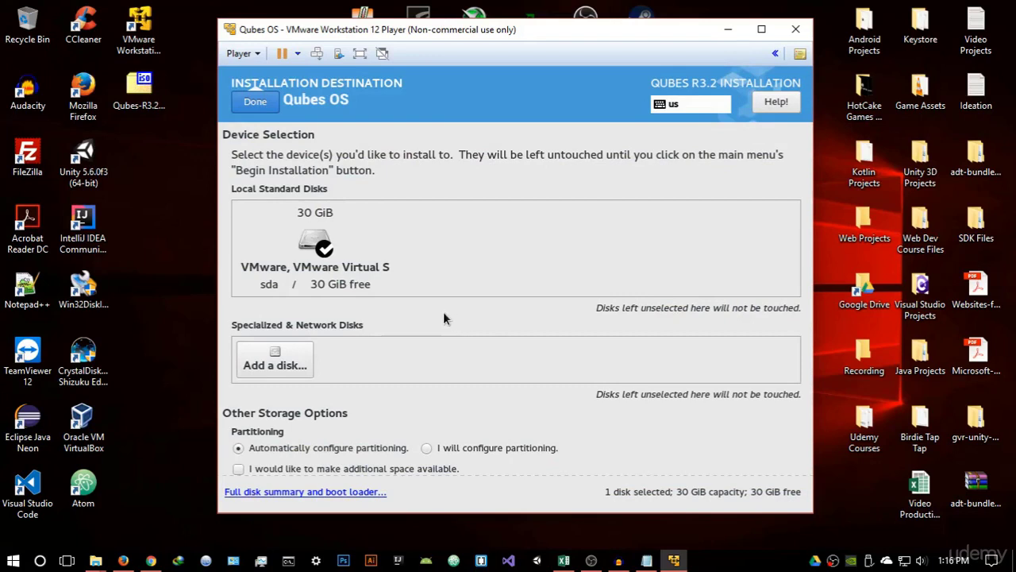
click(314, 267)
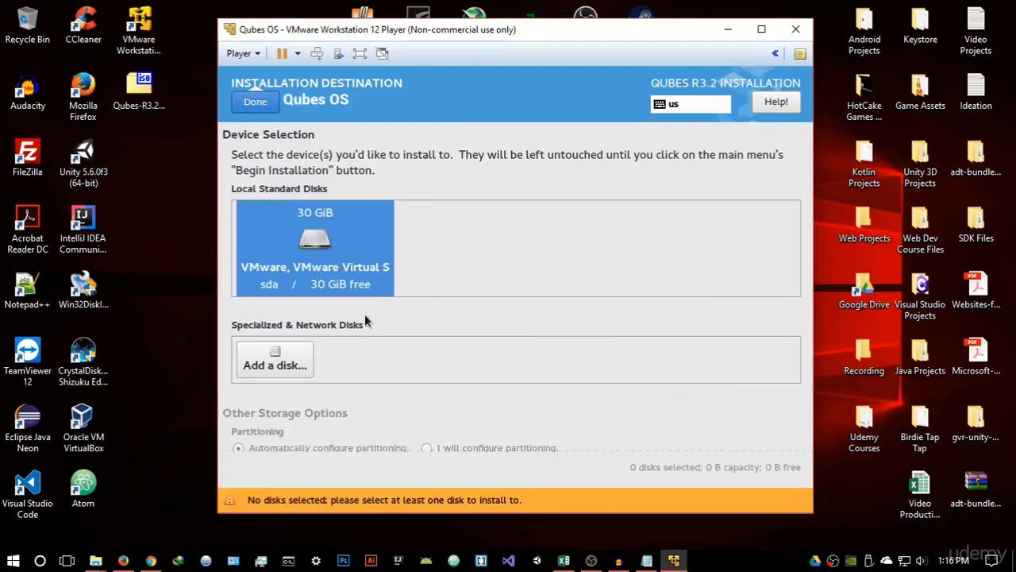
click(282, 361)
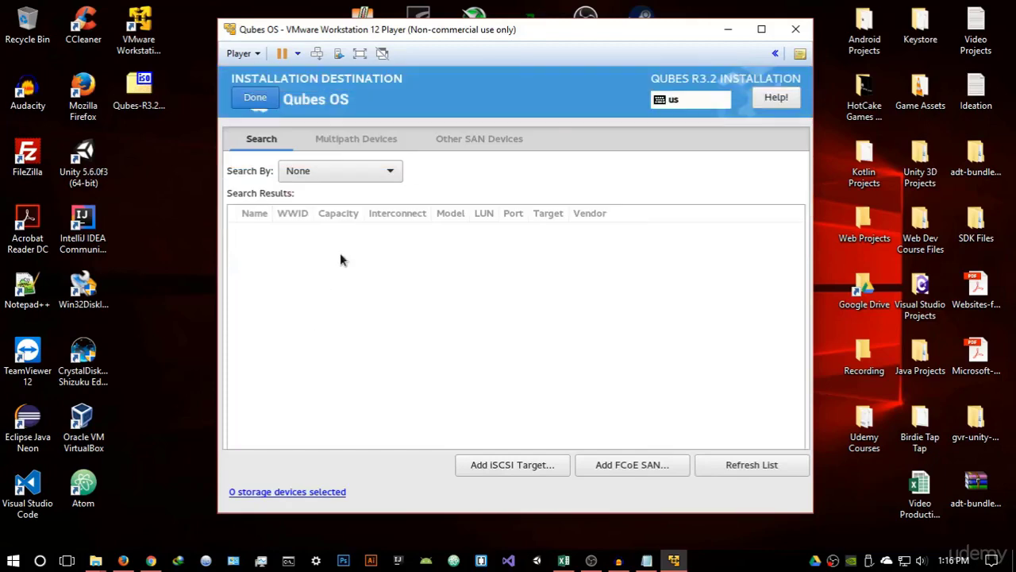
click(255, 99)
click(331, 212)
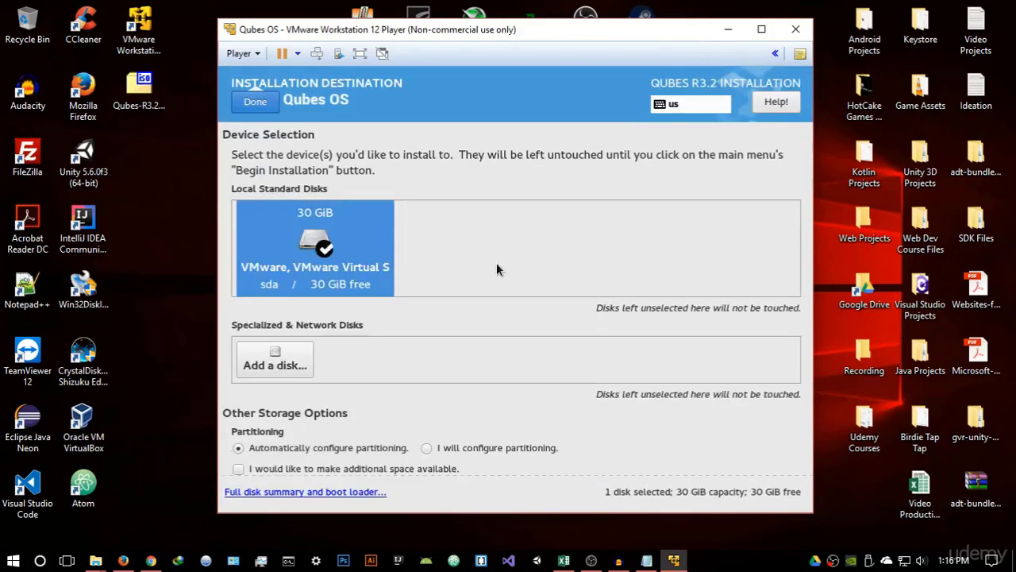
Turn off data encryption for the installation destination, confirm it, and recheck the destination settings
scroll(497, 270, down, 1)
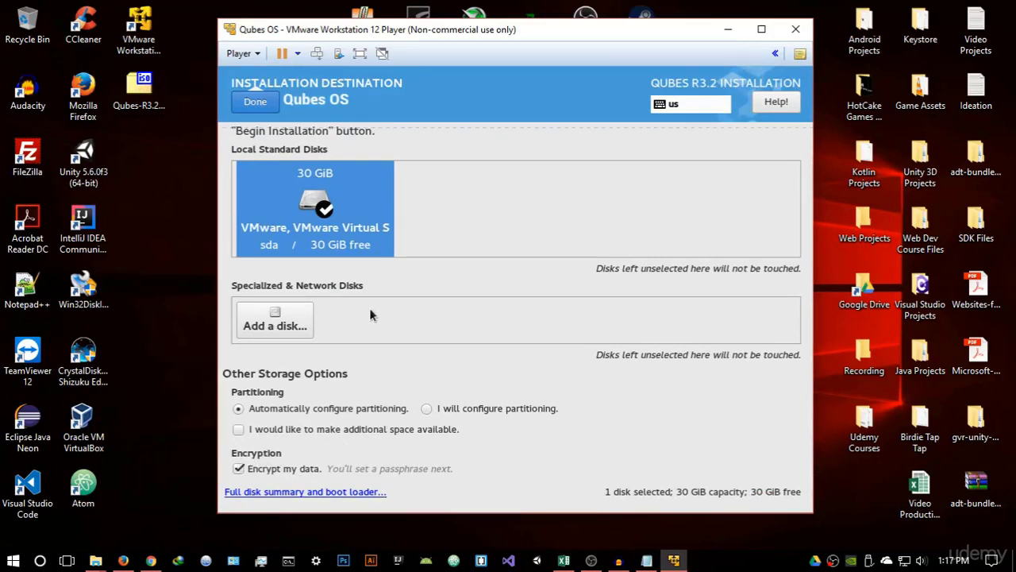
click(255, 468)
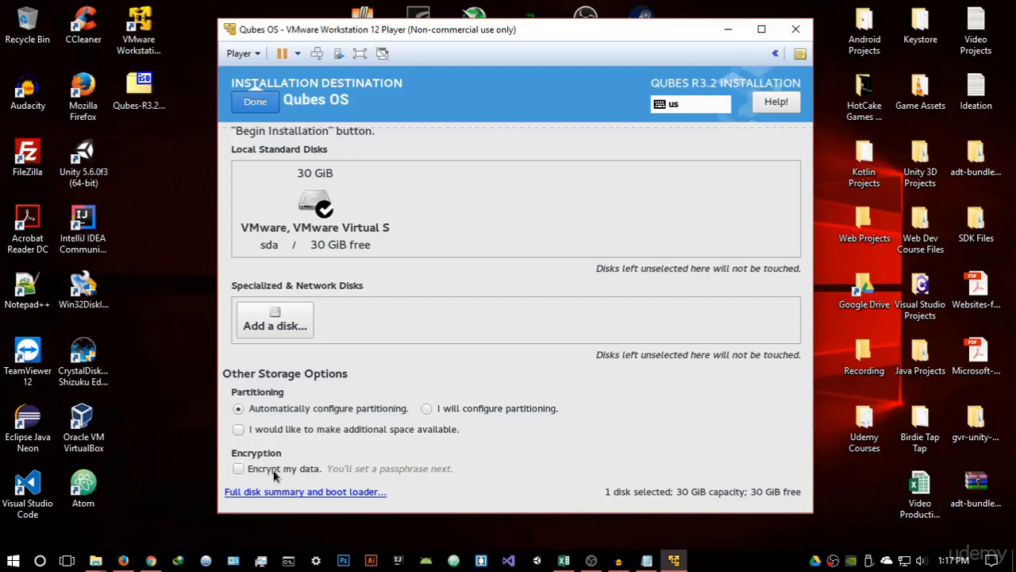
click(262, 109)
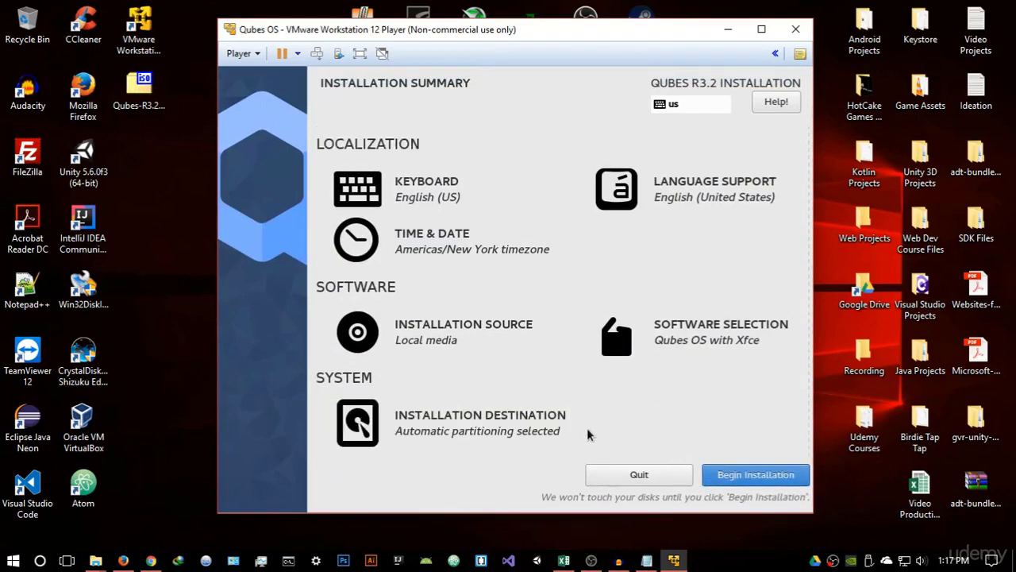
click(513, 436)
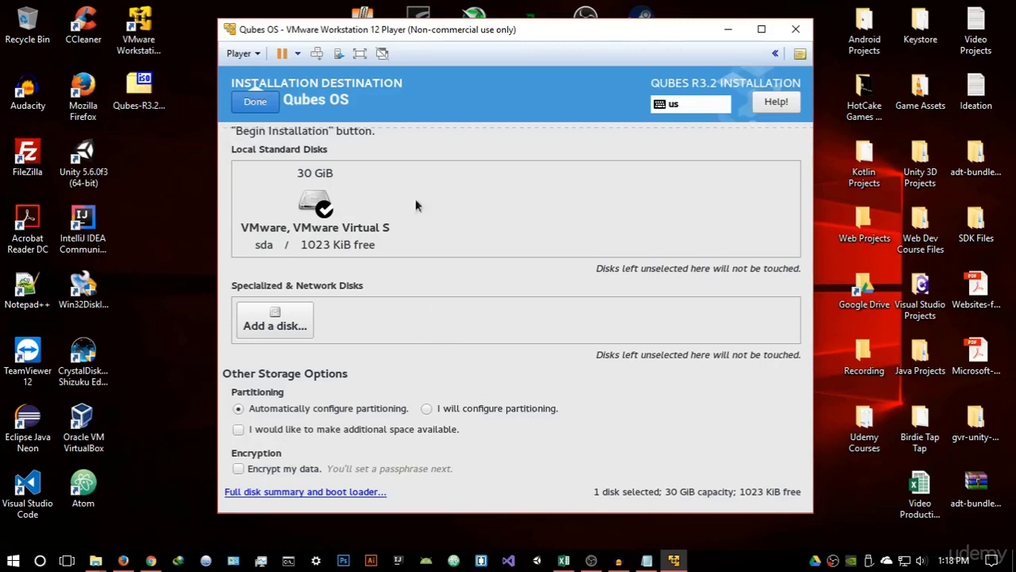
click(266, 105)
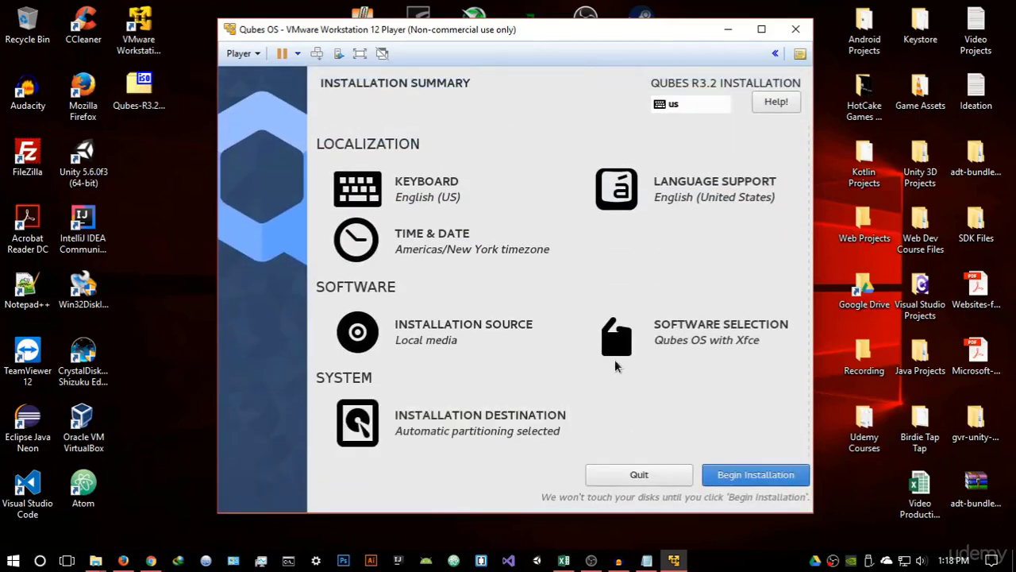
Begin the Qubes R3.2 installation and reboot the system once it completes
click(755, 476)
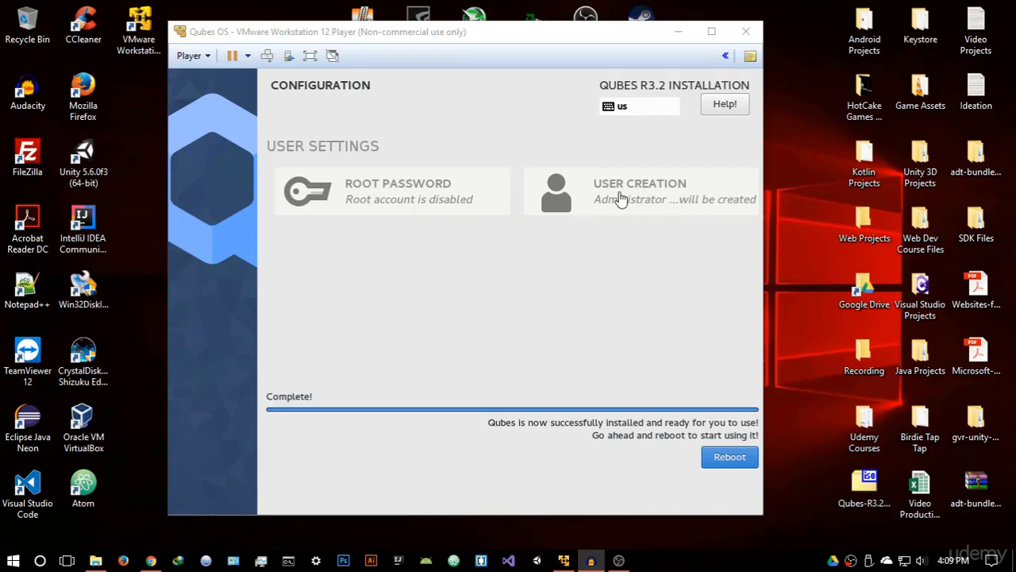
click(728, 469)
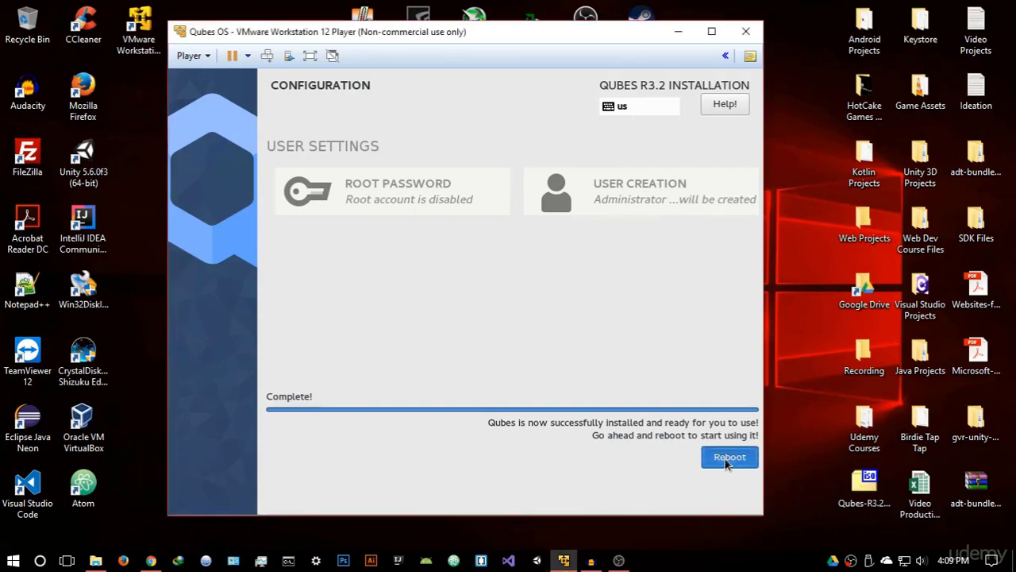
click(725, 465)
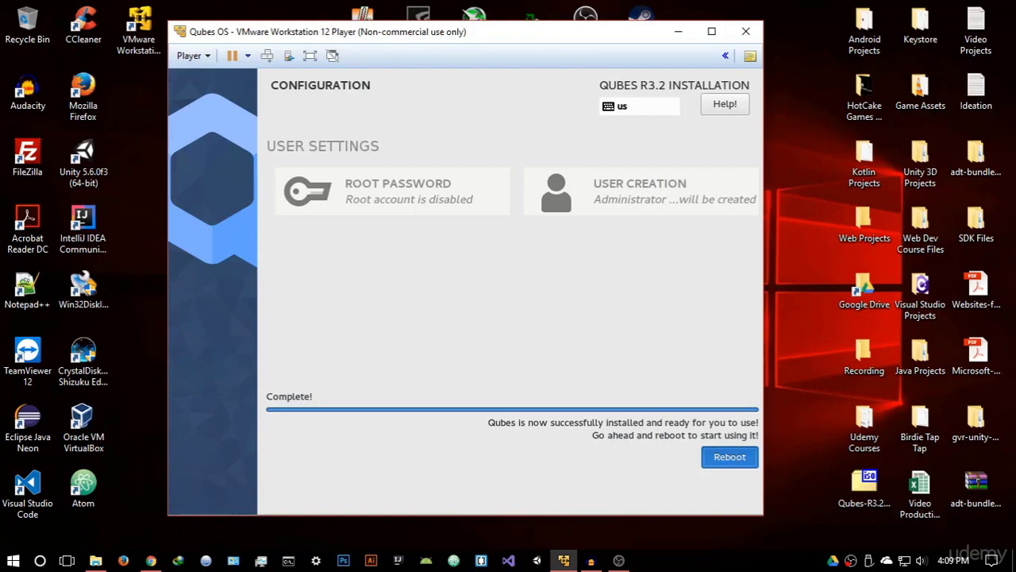